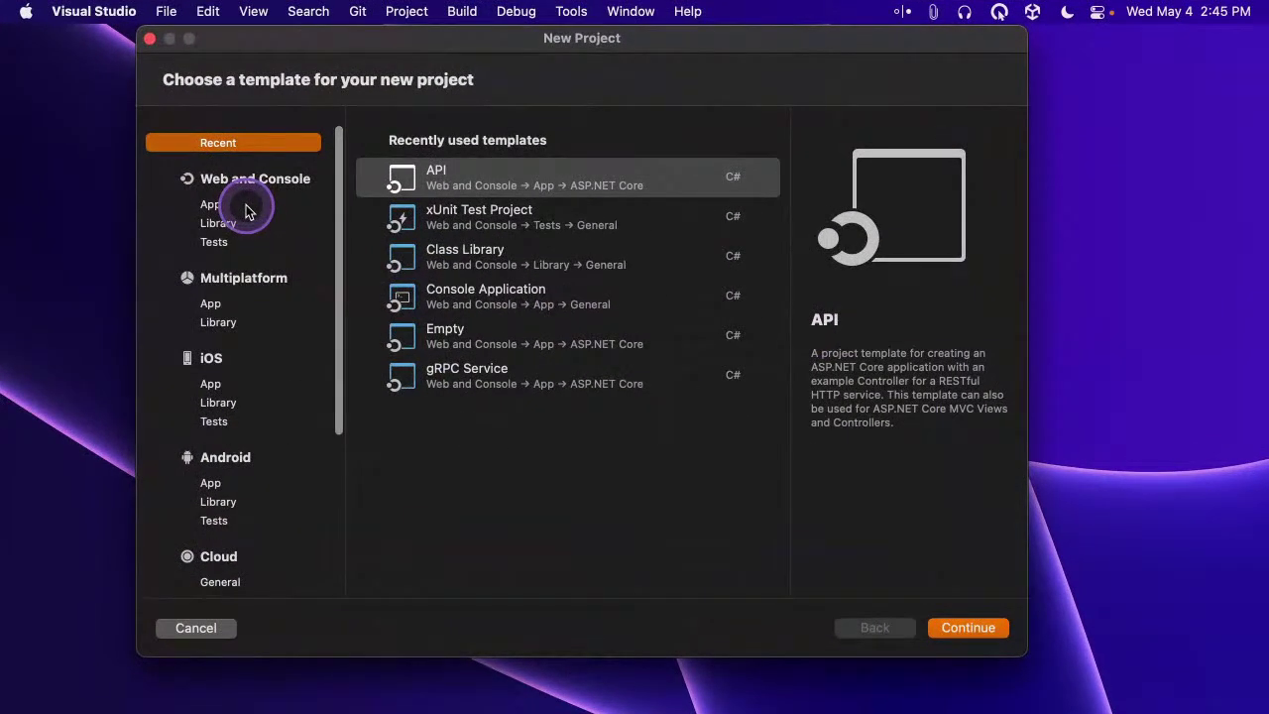
Step: Review the Web and Console project templates for apps, including Console Application and Empty ASP.NET Core, and for tests
{"action": "left_click", "coordinate": [248, 204]}
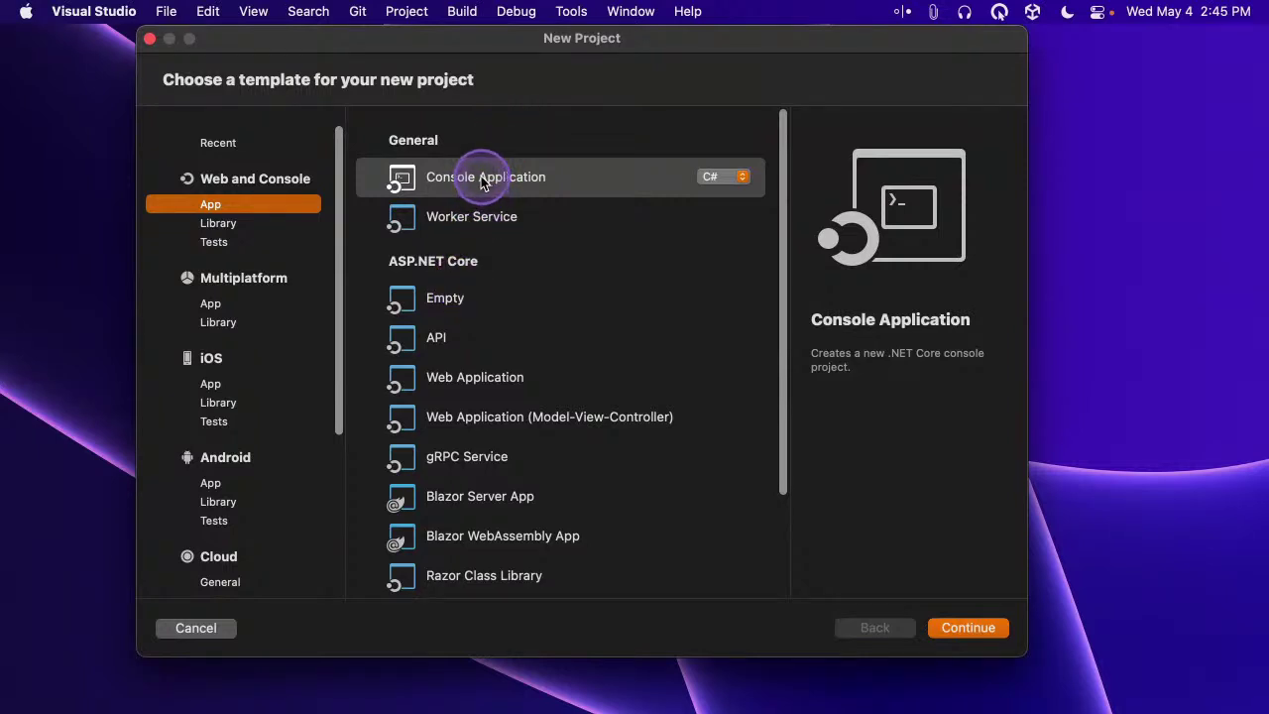
{"action": "left_click", "coordinate": [442, 201]}
{"action": "left_click", "coordinate": [453, 178]}
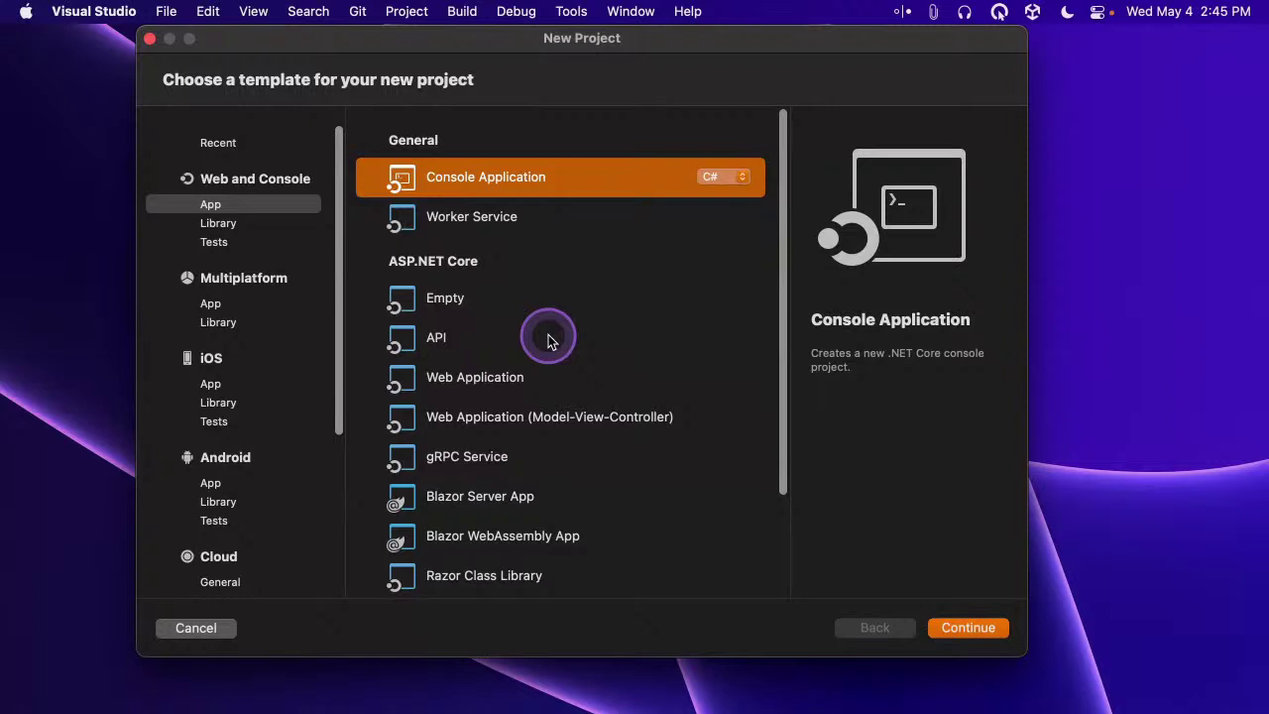
{"action": "left_click", "coordinate": [482, 299]}
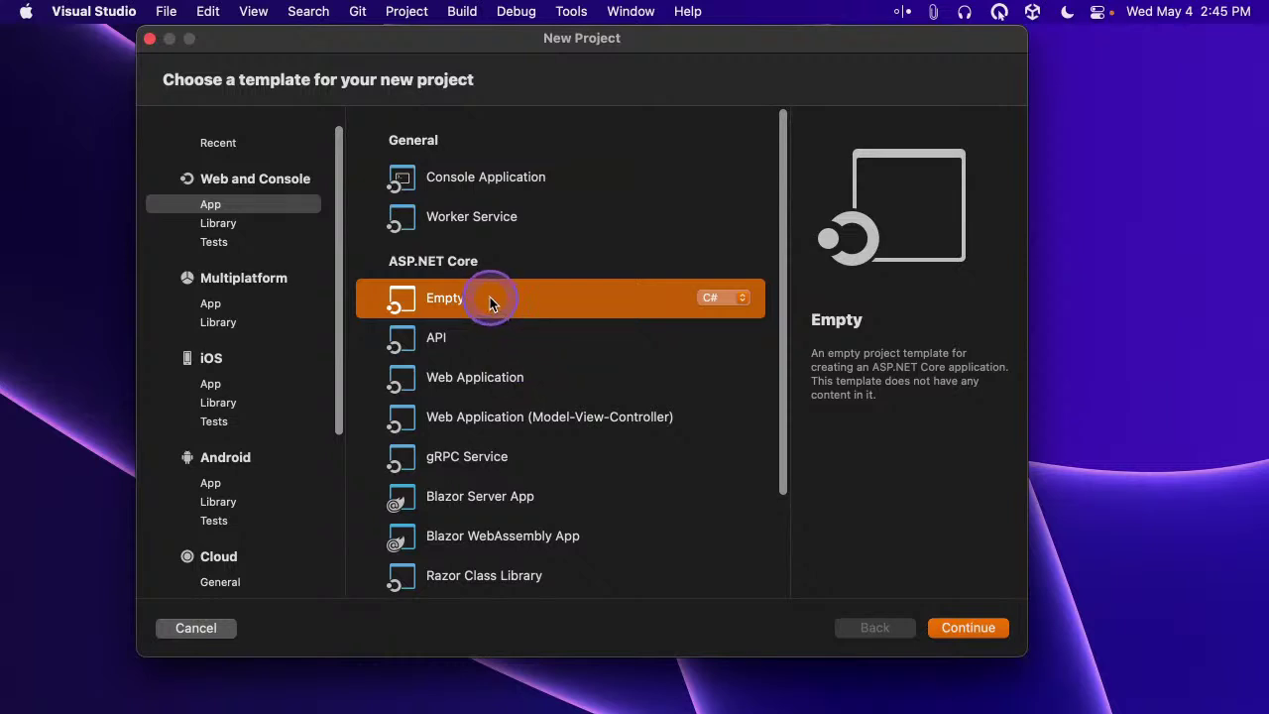
{"action": "scroll", "coordinate": [475, 357], "scroll_direction": "down", "scroll_amount": 2}
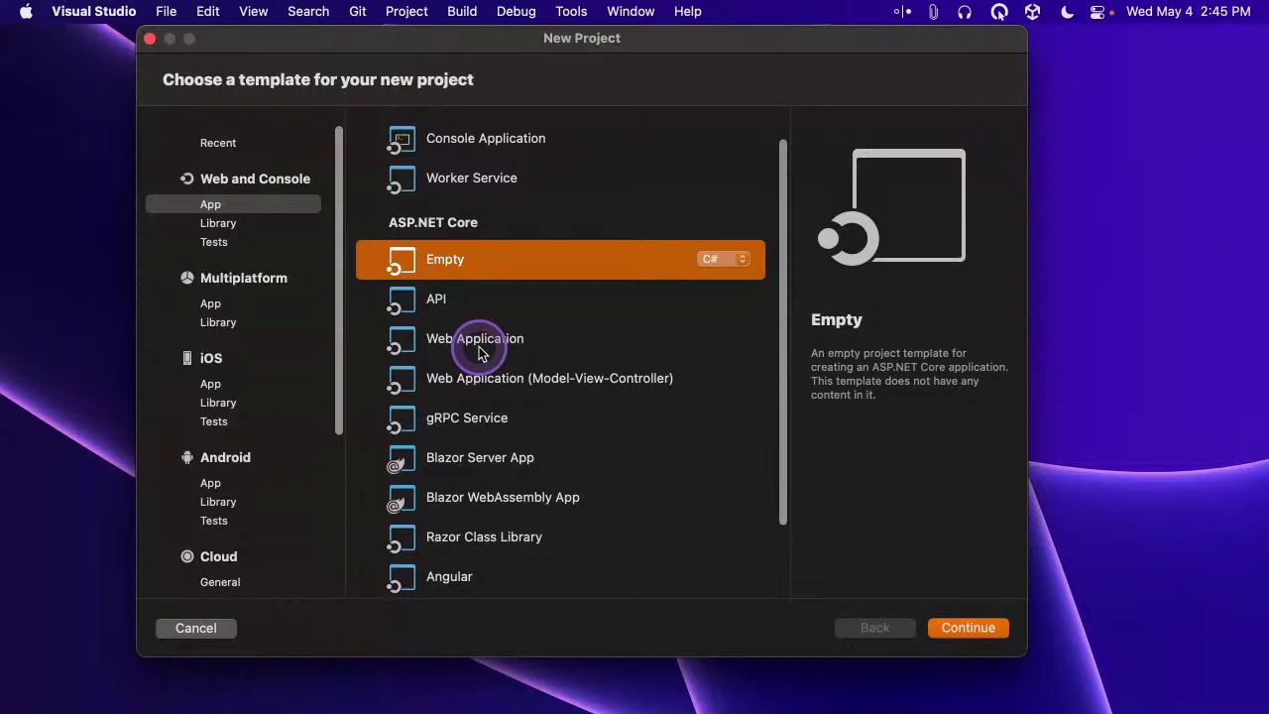
{"action": "left_click", "coordinate": [213, 243]}
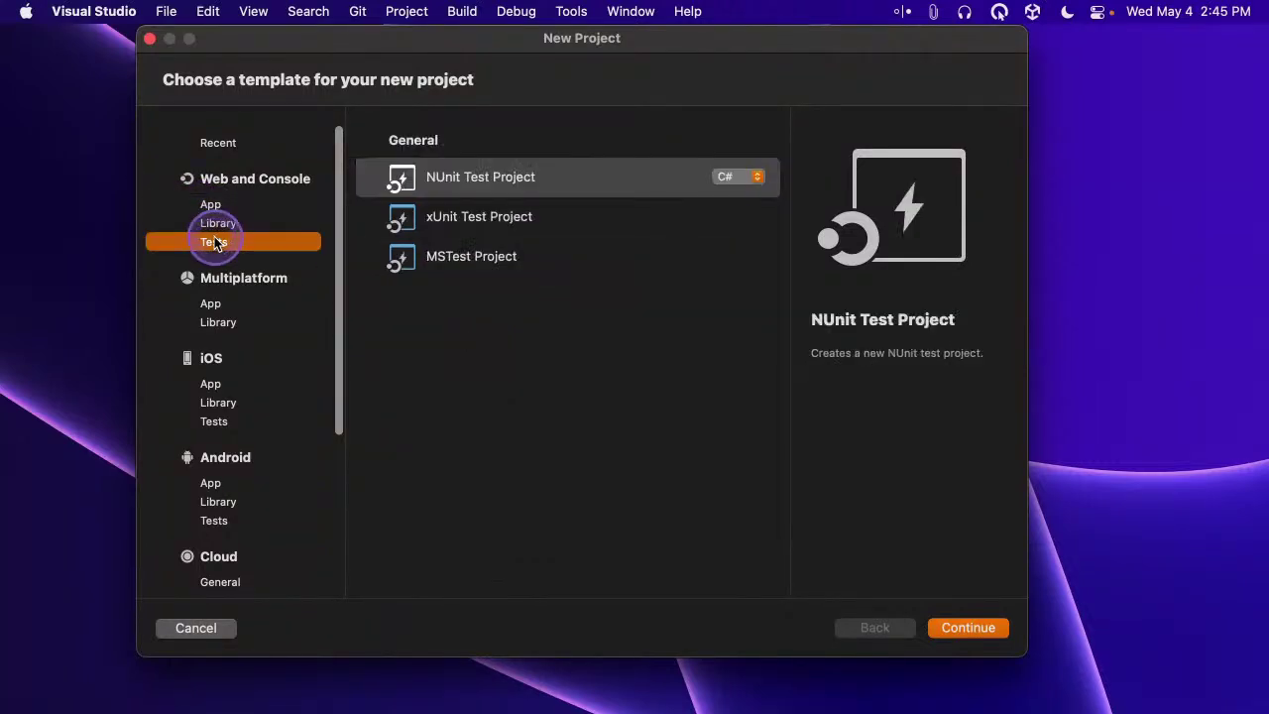
Step: Review the Multiplatform app templates for .NET MAUI and Xamarin.Forms and the iOS app templates
{"action": "left_click", "coordinate": [211, 302]}
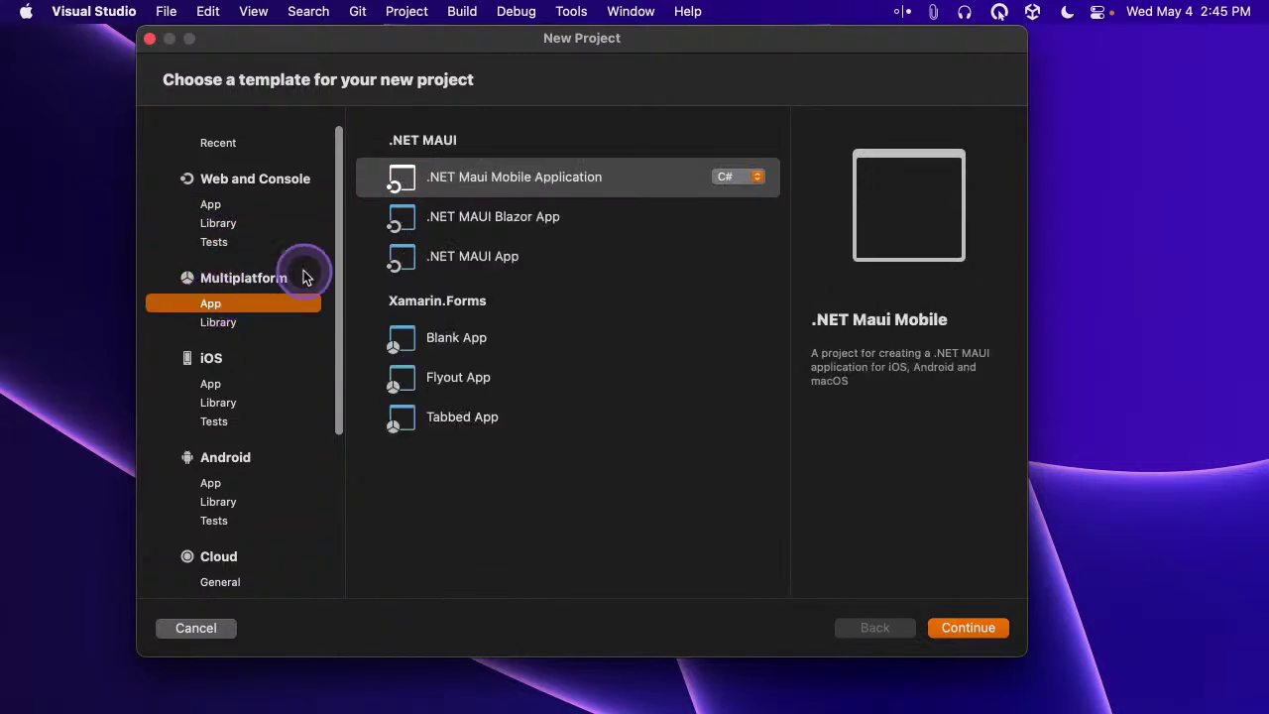
{"action": "left_click", "coordinate": [459, 188]}
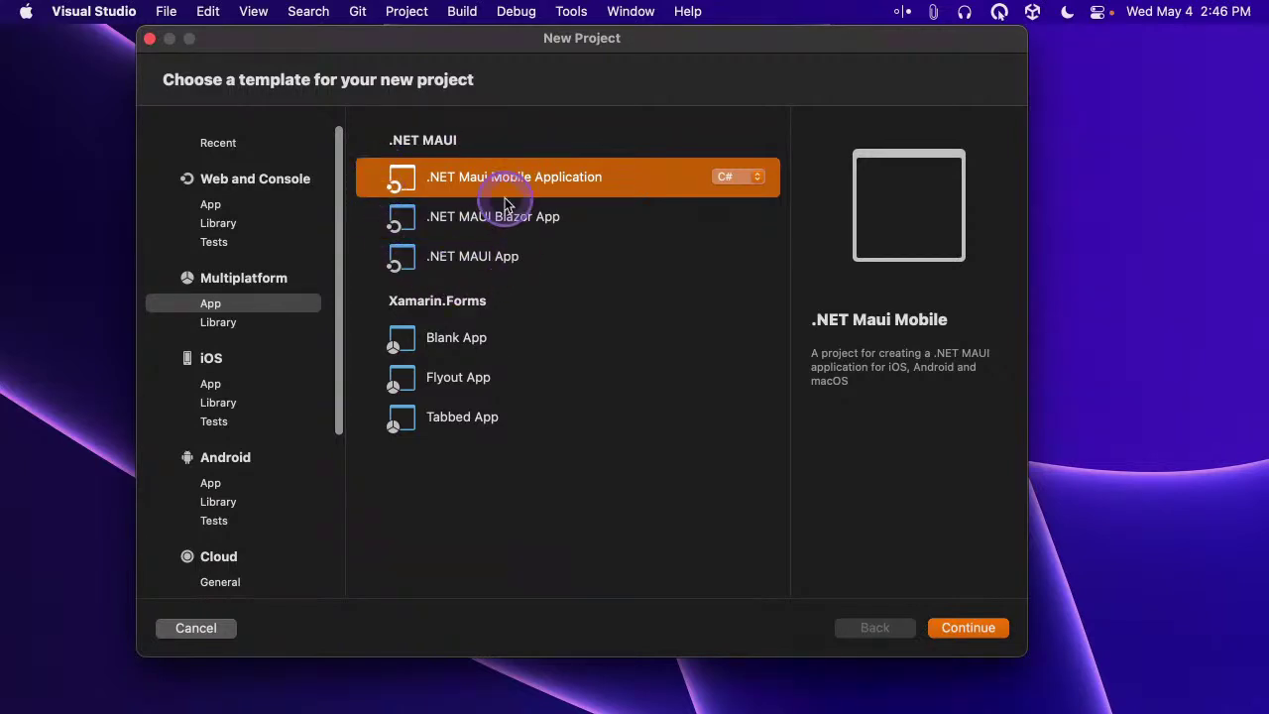
{"action": "left_click", "coordinate": [446, 337]}
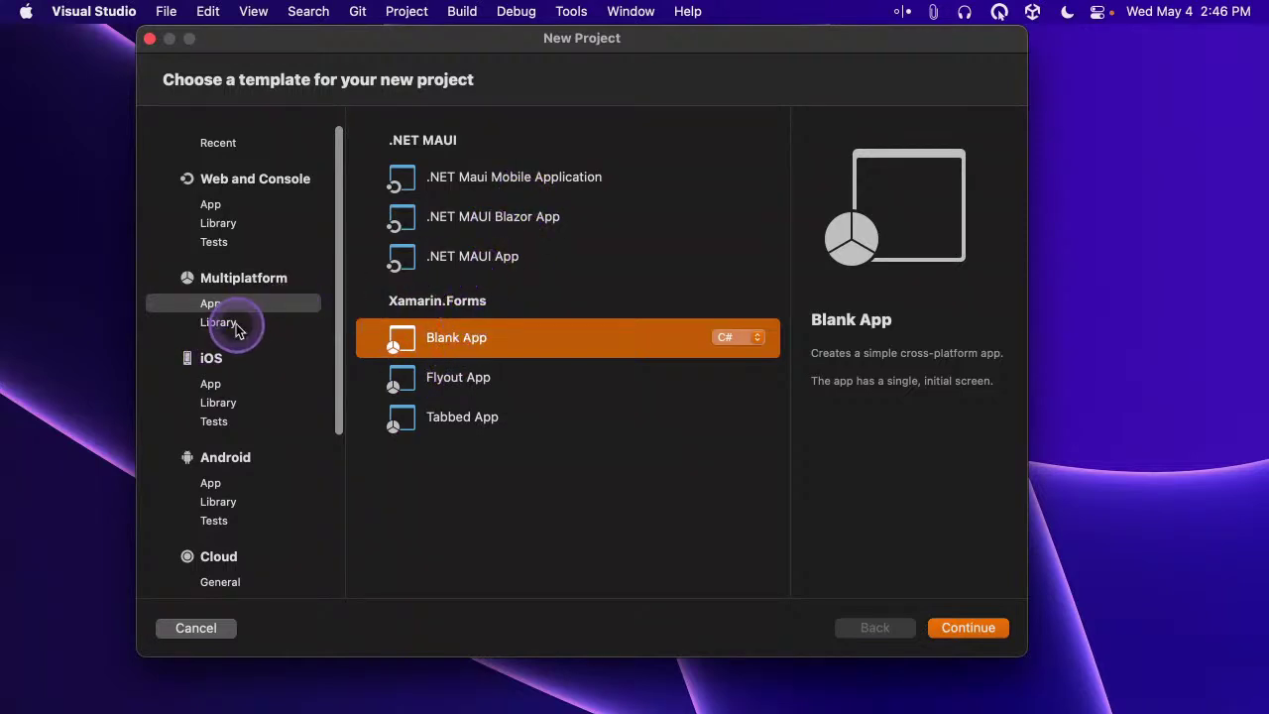
{"action": "left_click", "coordinate": [214, 385]}
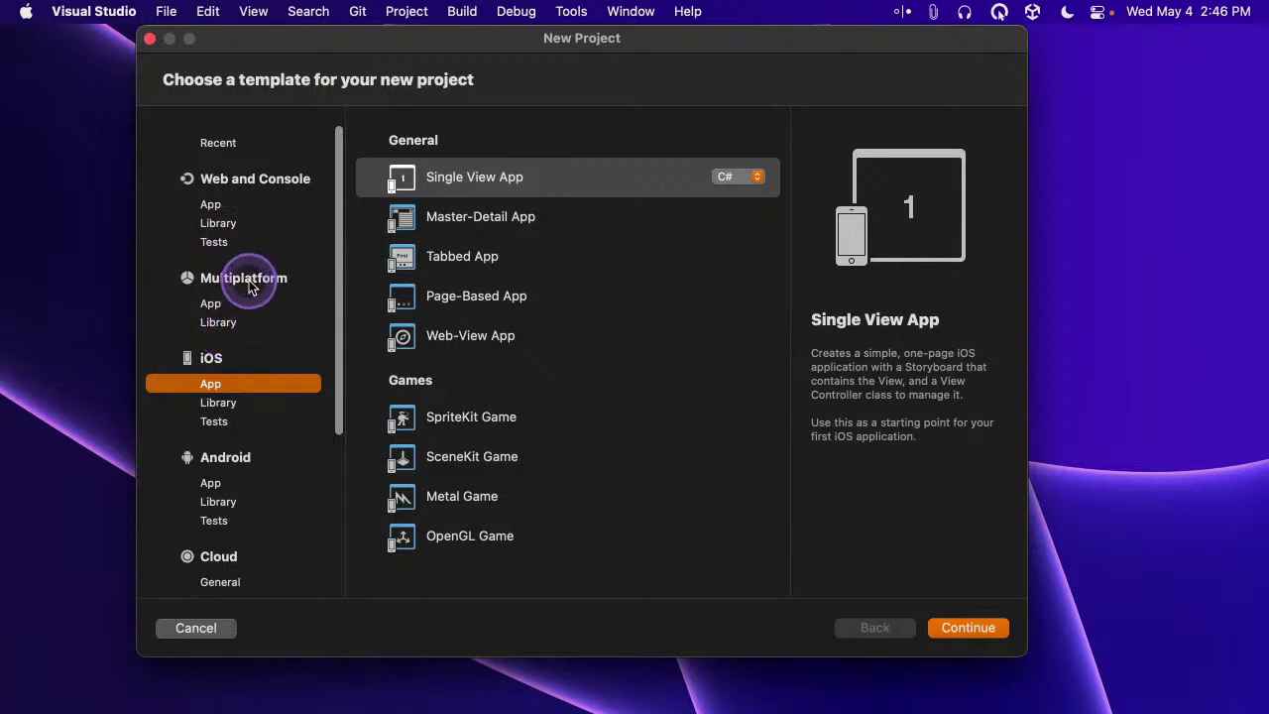
Step: Examine the Azure Functions template in the Cloud category and the remaining categories, and close the new project dialog without creating anything
{"action": "scroll", "coordinate": [249, 321], "scroll_direction": "down", "scroll_amount": 2}
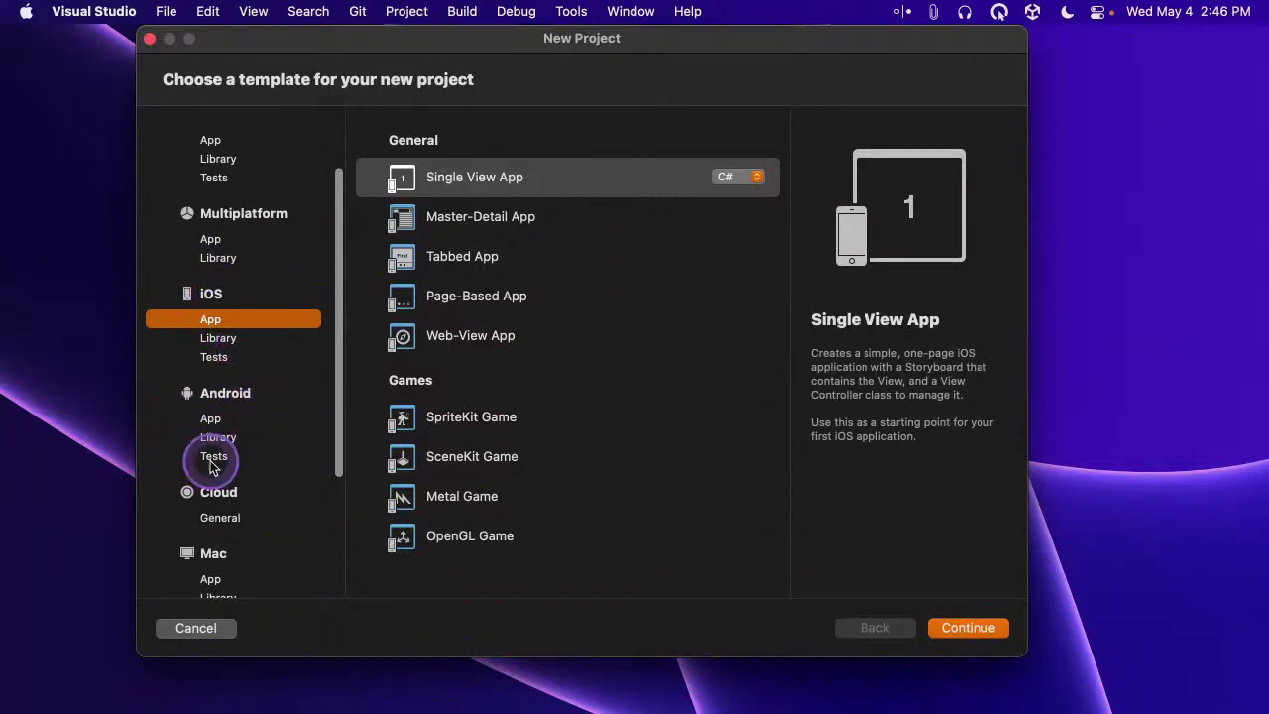
{"action": "left_click", "coordinate": [211, 518]}
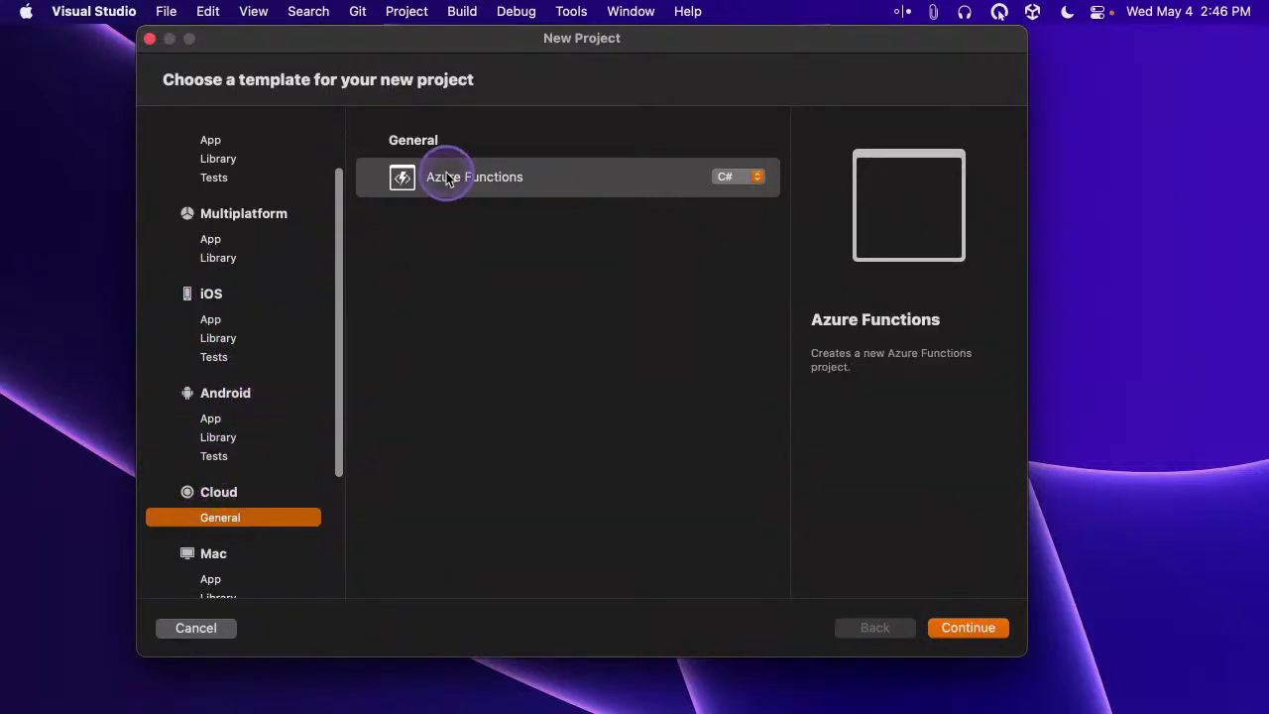
{"action": "left_click", "coordinate": [446, 177]}
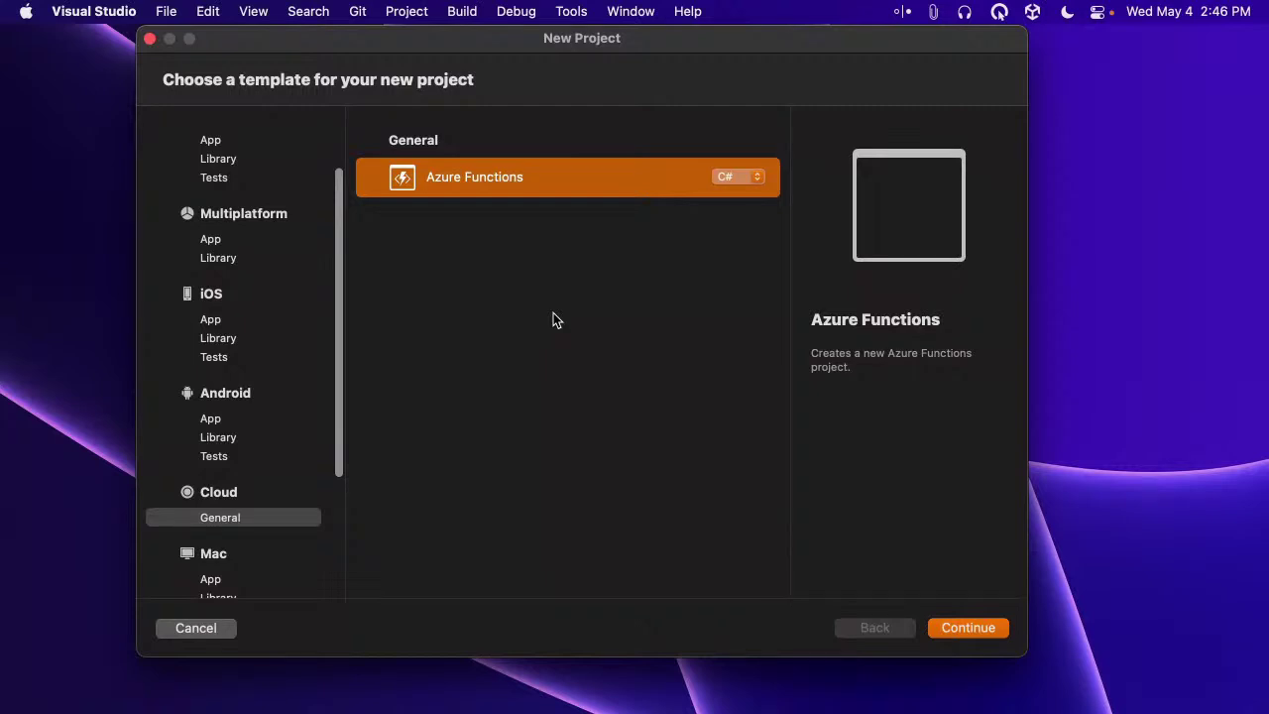
{"action": "scroll", "coordinate": [235, 529], "scroll_direction": "down", "scroll_amount": 5}
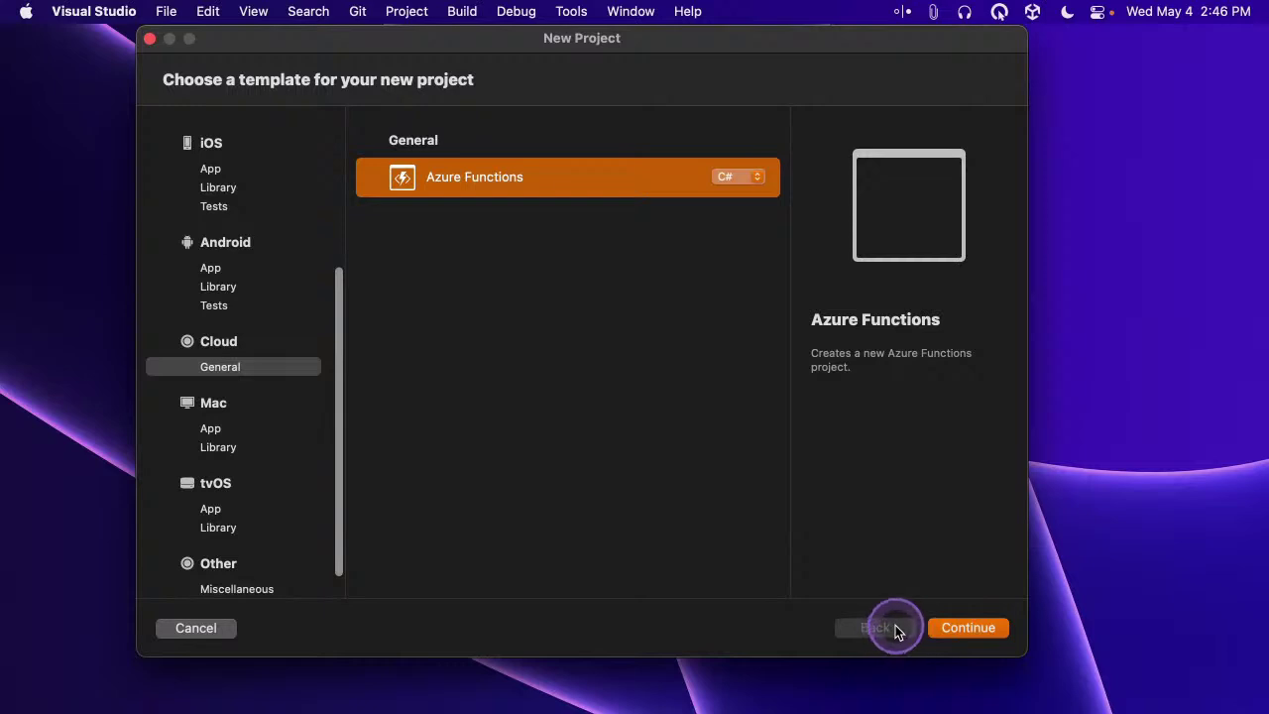
{"action": "left_click", "coordinate": [216, 628]}
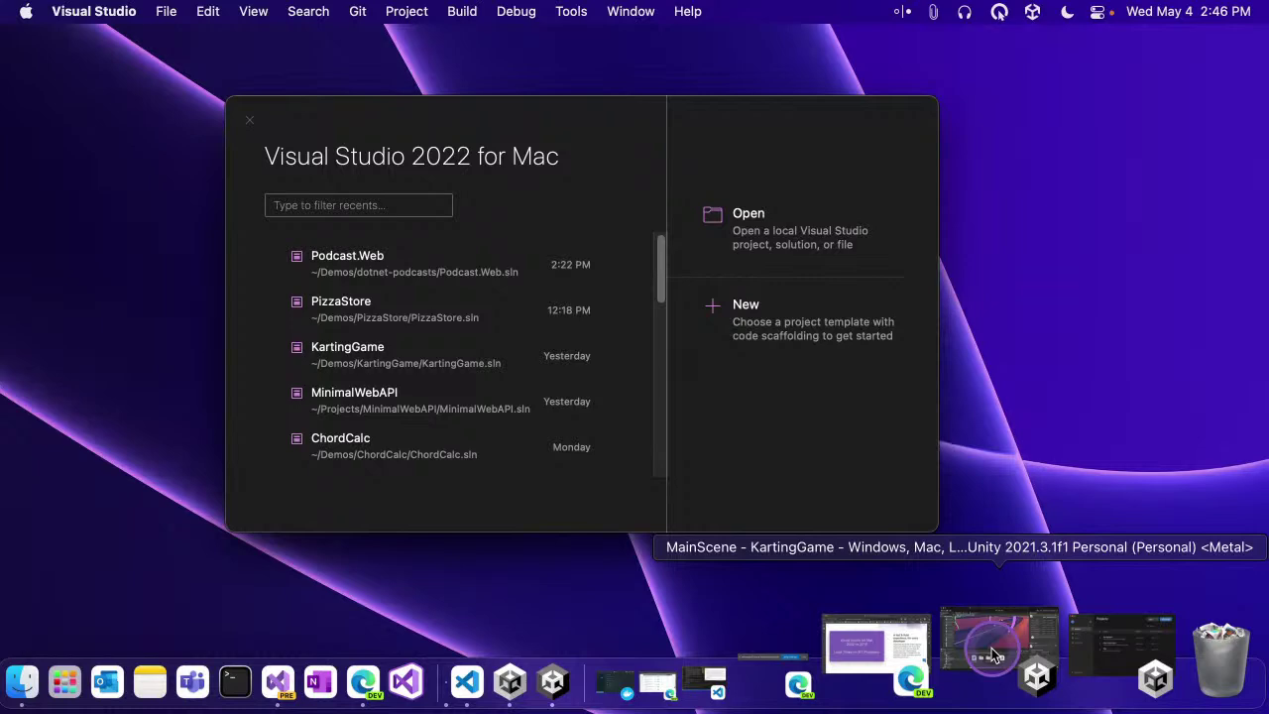
Step: Switch to the Unity editor window with the KartingGame MainScene
{"action": "left_click", "coordinate": [994, 654]}
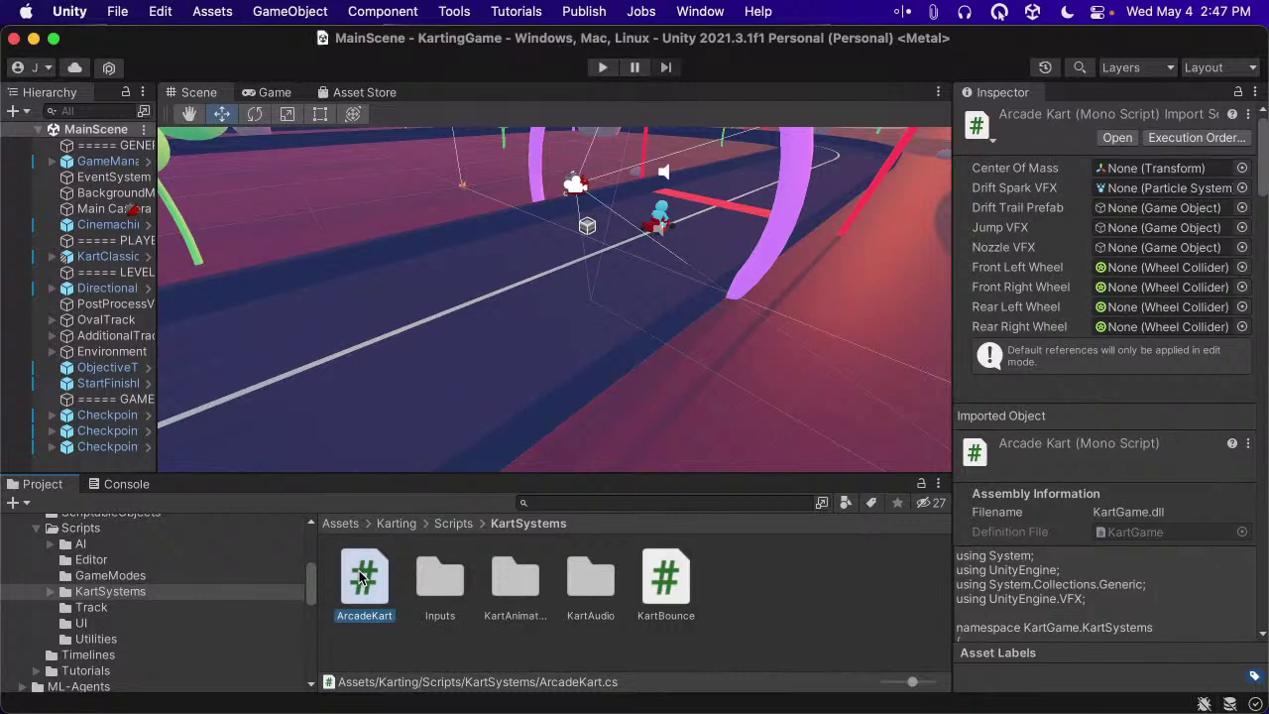
{"action": "mouse_move", "coordinate": [852, 694]}
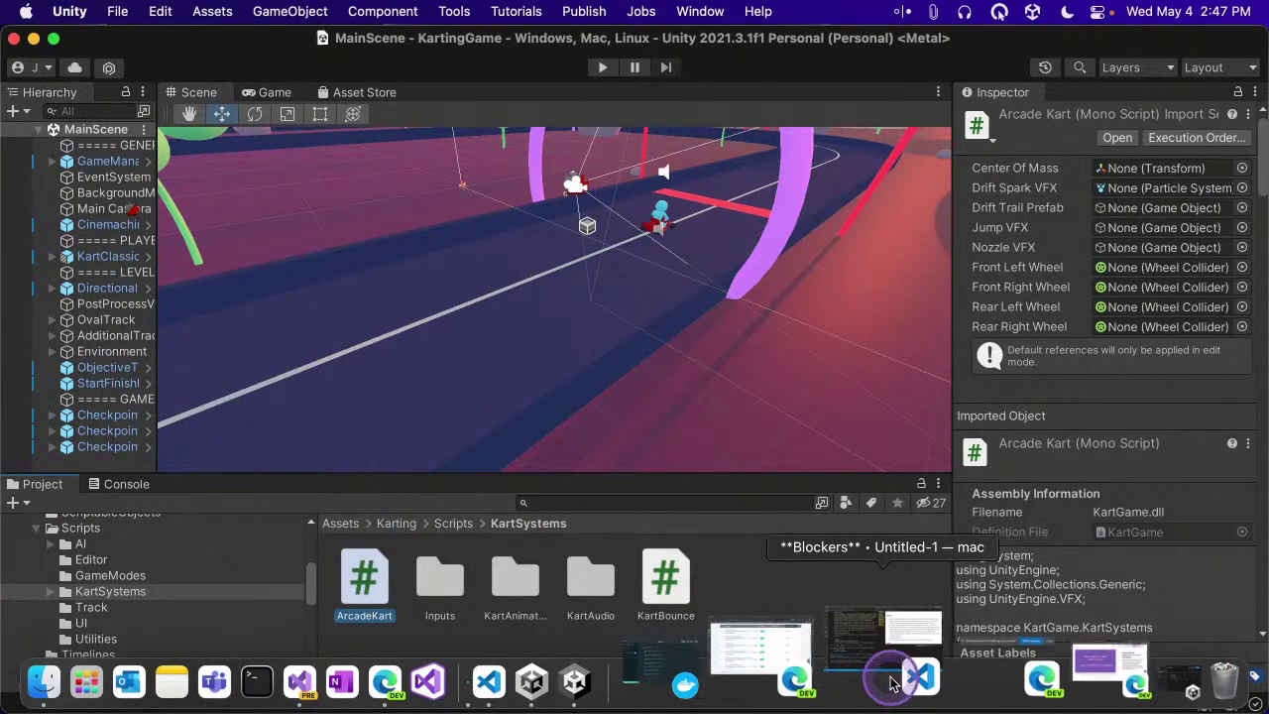
{"action": "left_click", "coordinate": [453, 645]}
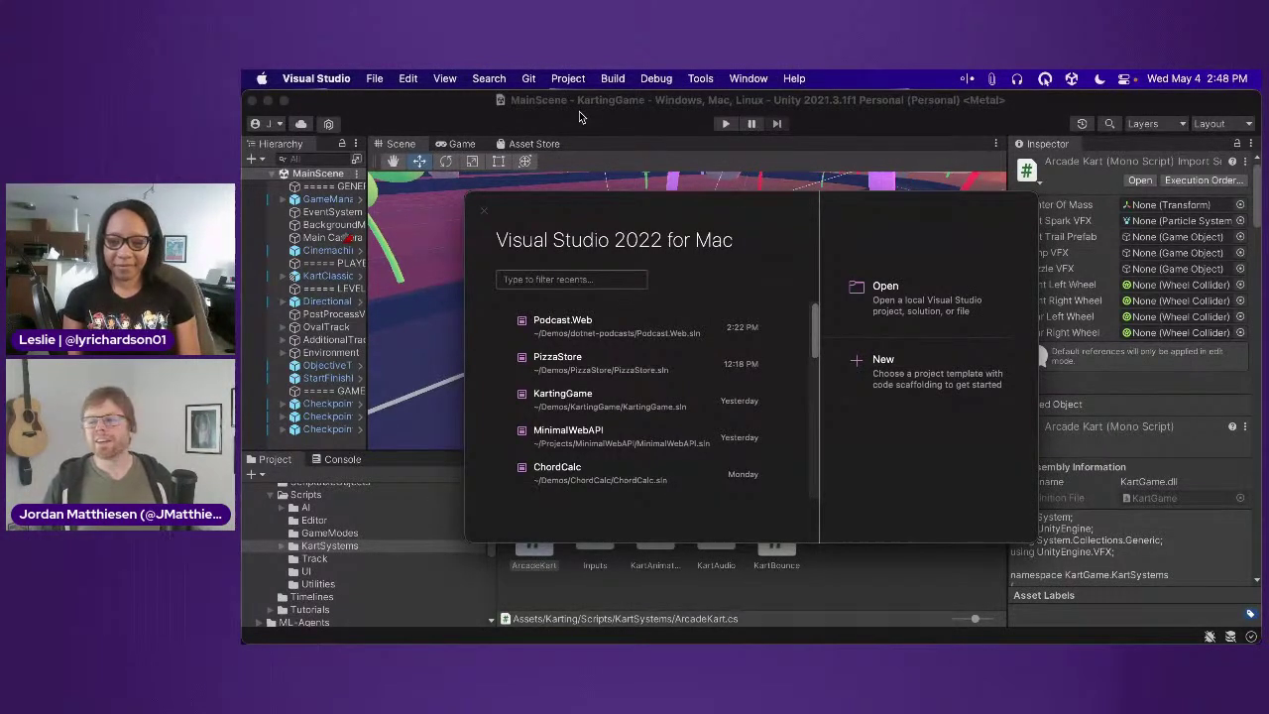
{"action": "left_click", "coordinate": [484, 78]}
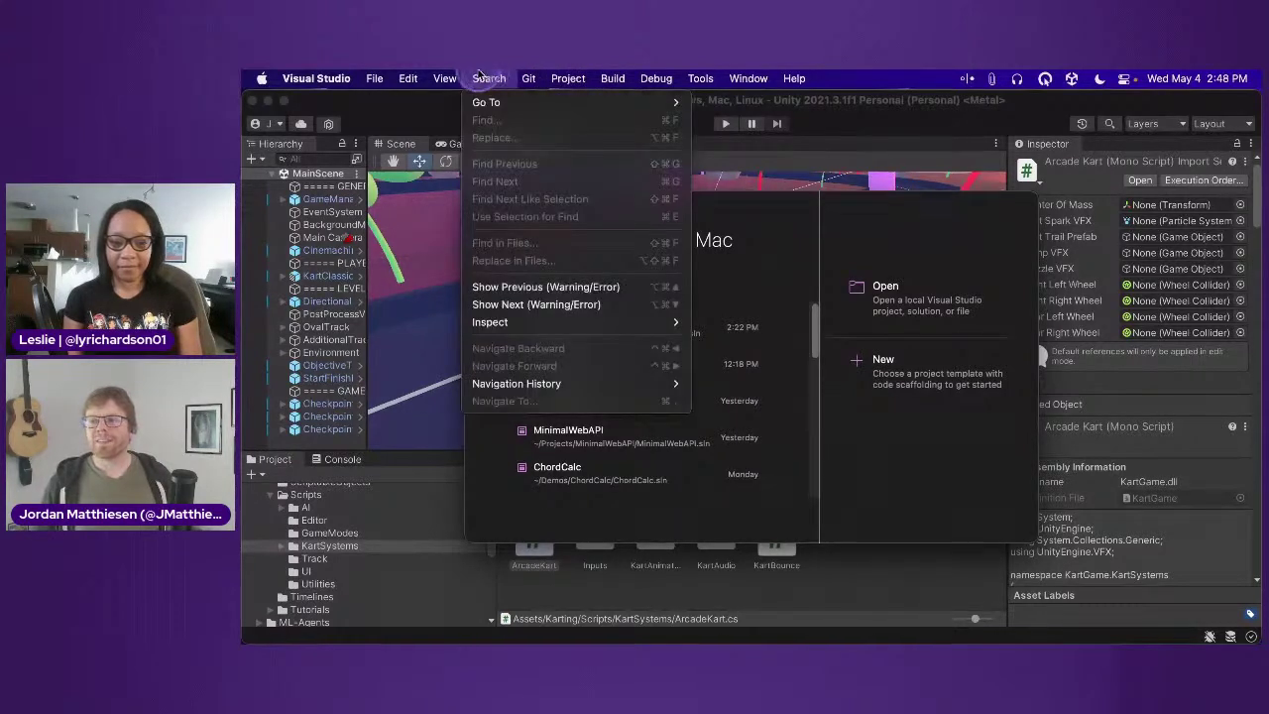
{"action": "left_click", "coordinate": [532, 79]}
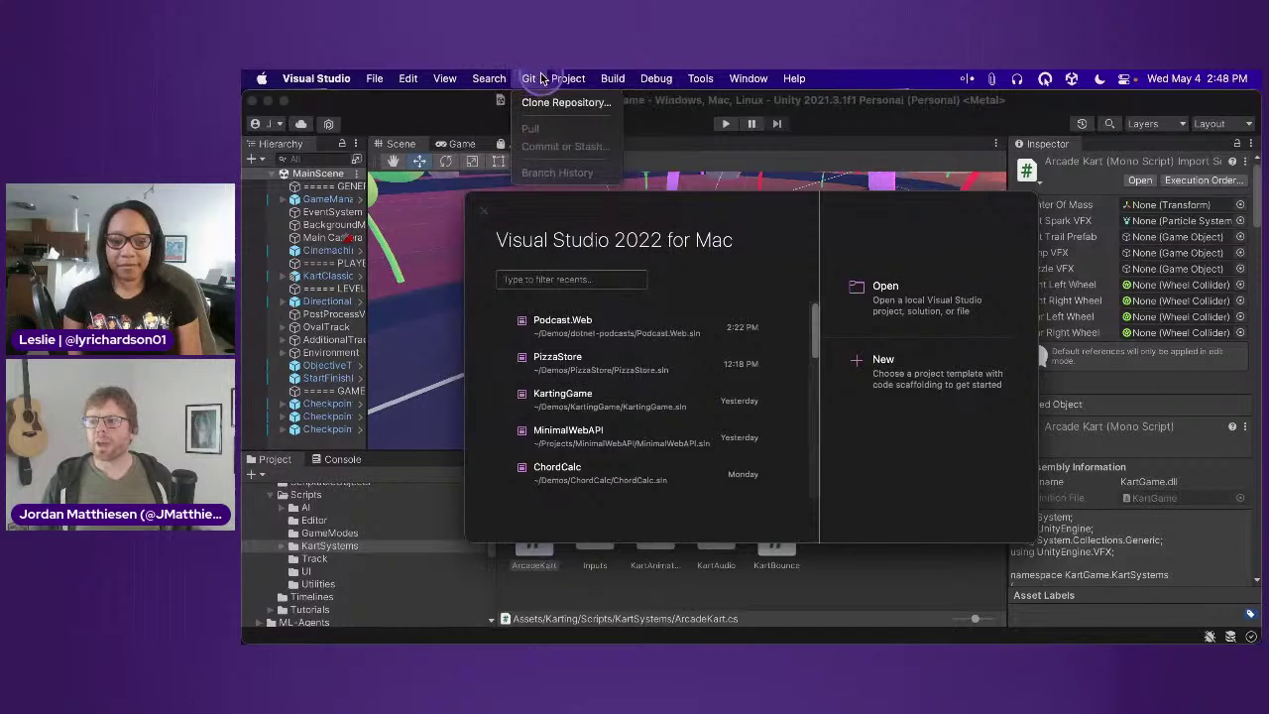
{"action": "mouse_move", "coordinate": [655, 79]}
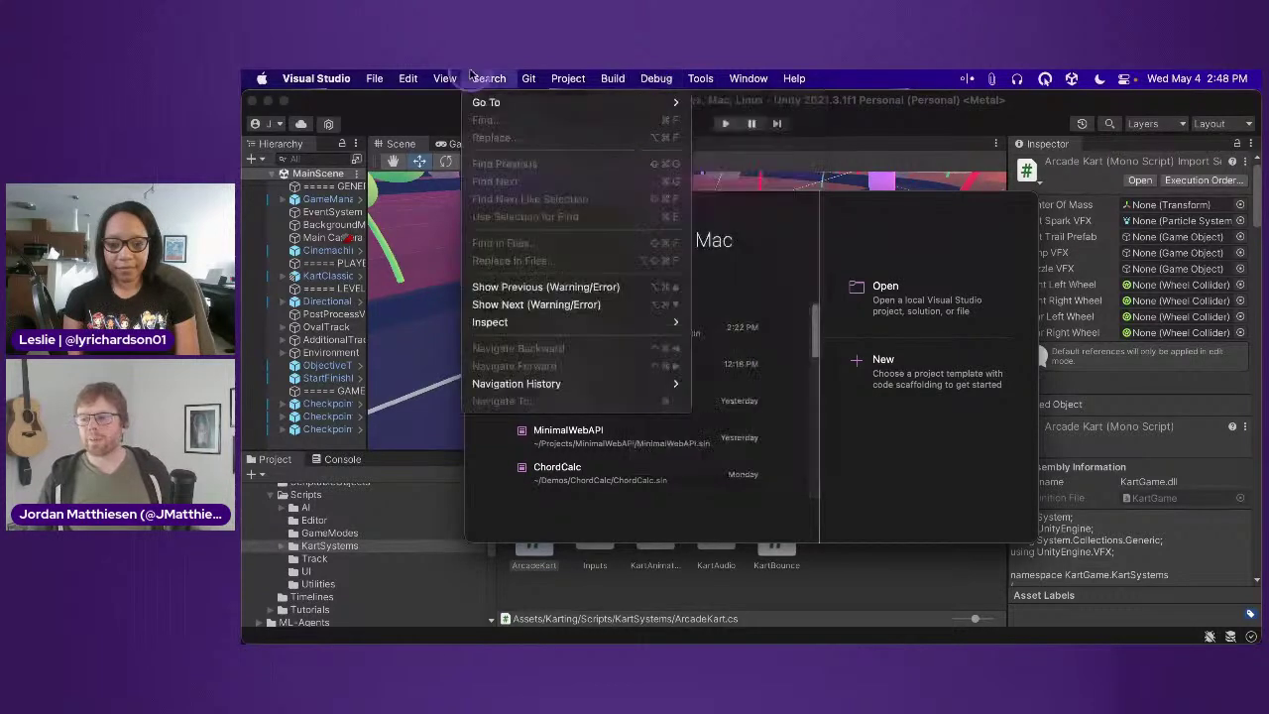
{"action": "mouse_move", "coordinate": [408, 79]}
{"action": "mouse_move", "coordinate": [445, 310]}
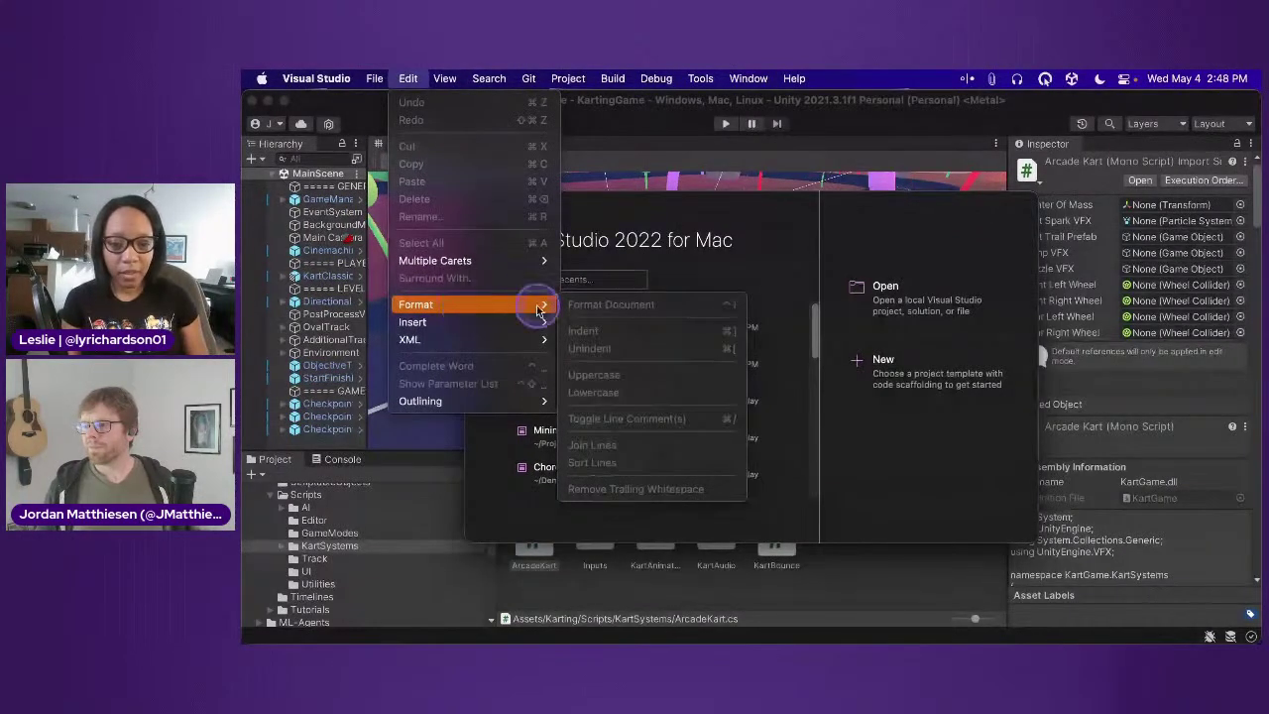
{"action": "left_click", "coordinate": [730, 209]}
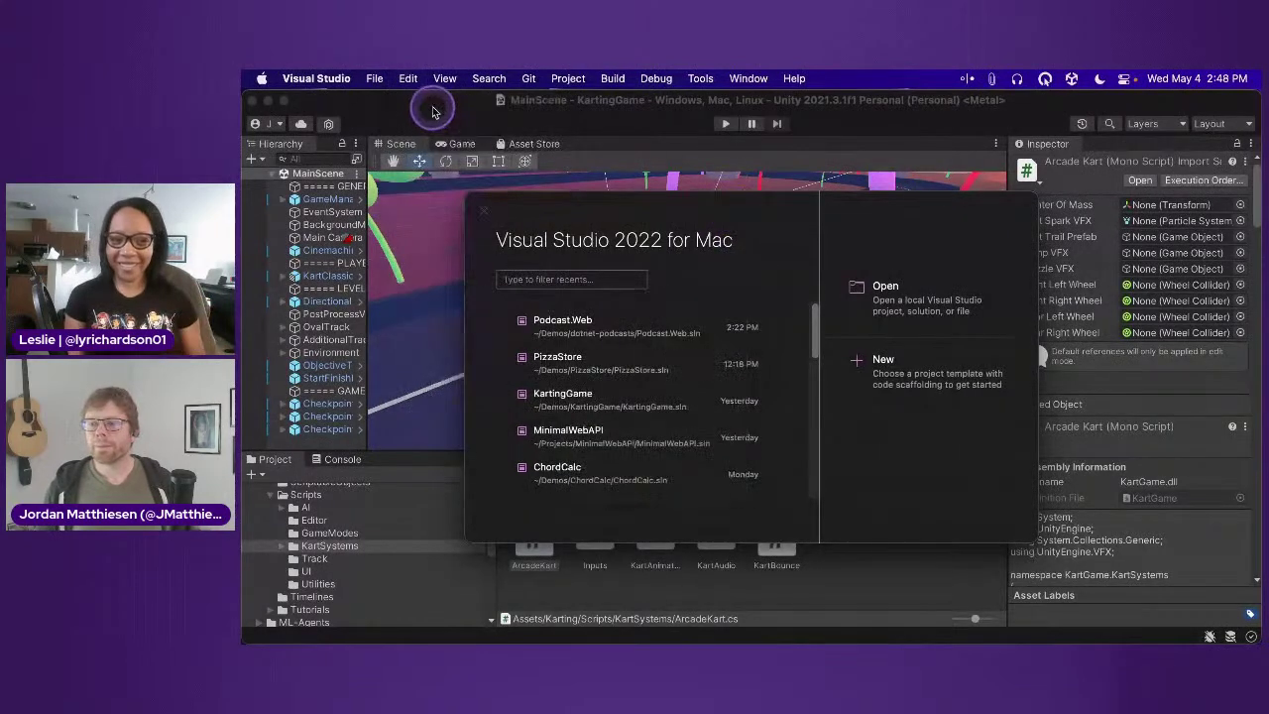
Step: Return to the Unity editor and open the ArcadeKart script from the KartSystems folder in Visual Studio
{"action": "left_click", "coordinate": [433, 111]}
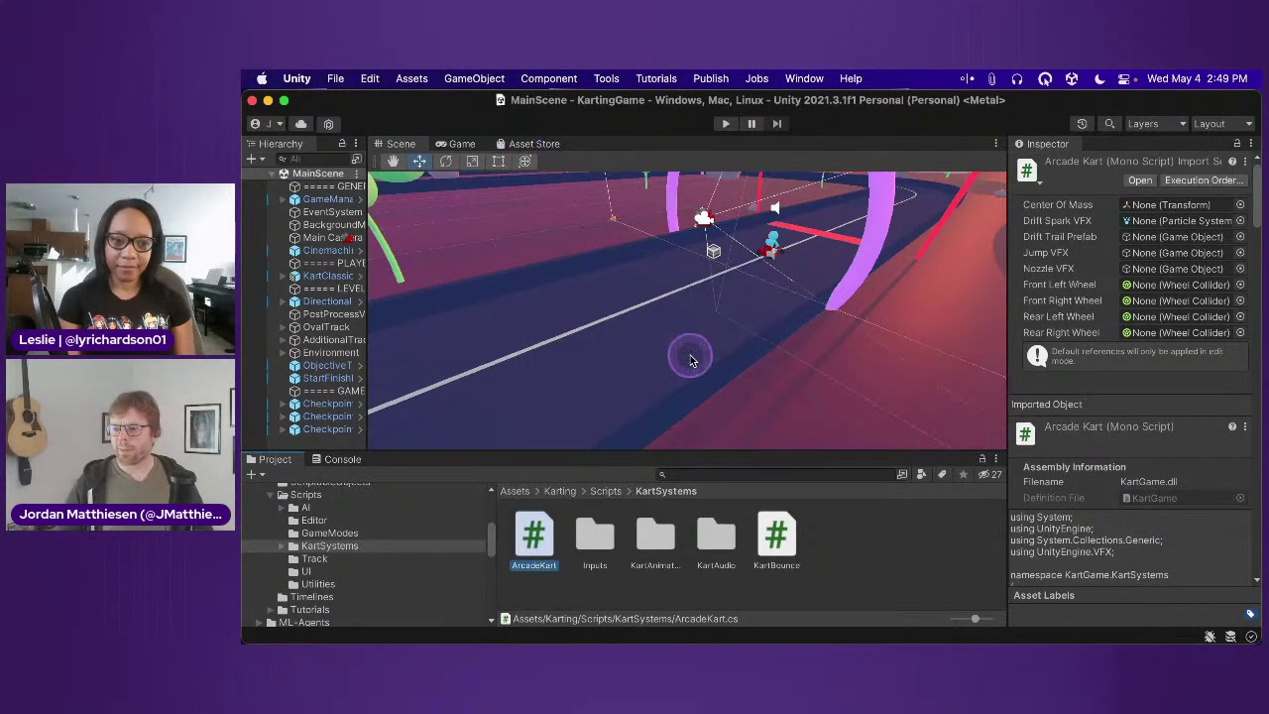
{"action": "double_click", "coordinate": [537, 532]}
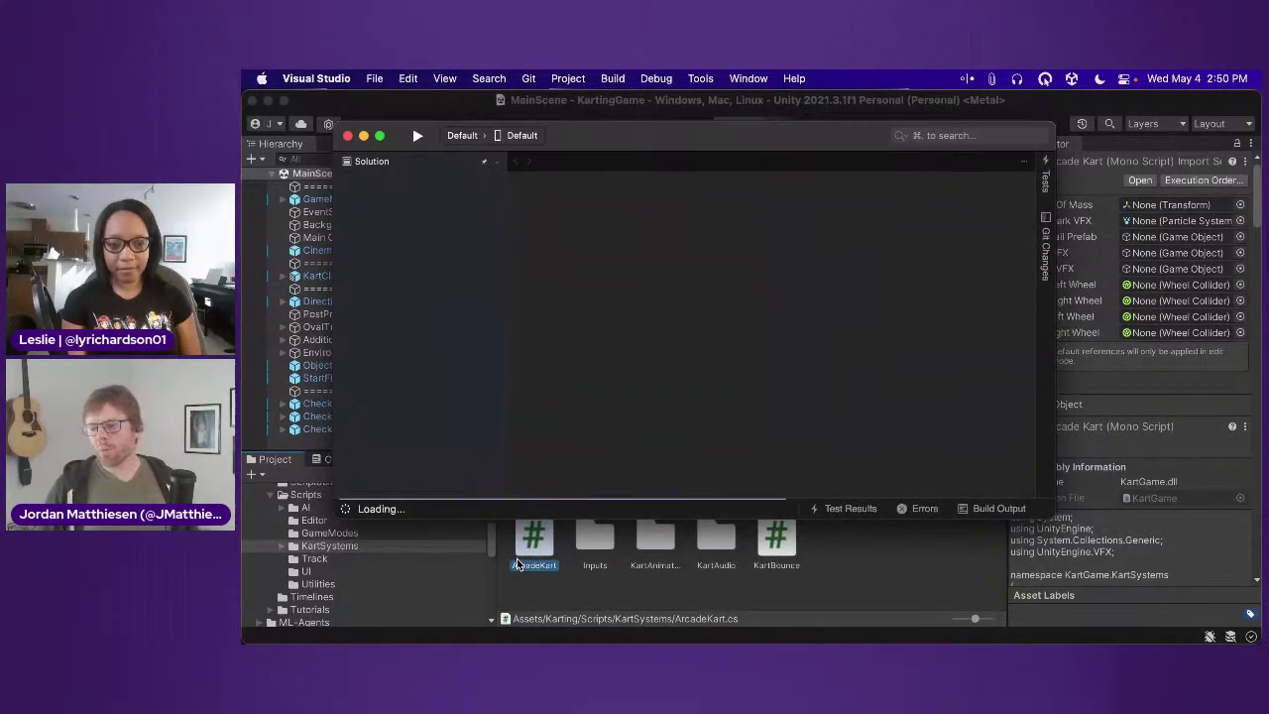
{"action": "double_click", "coordinate": [533, 538]}
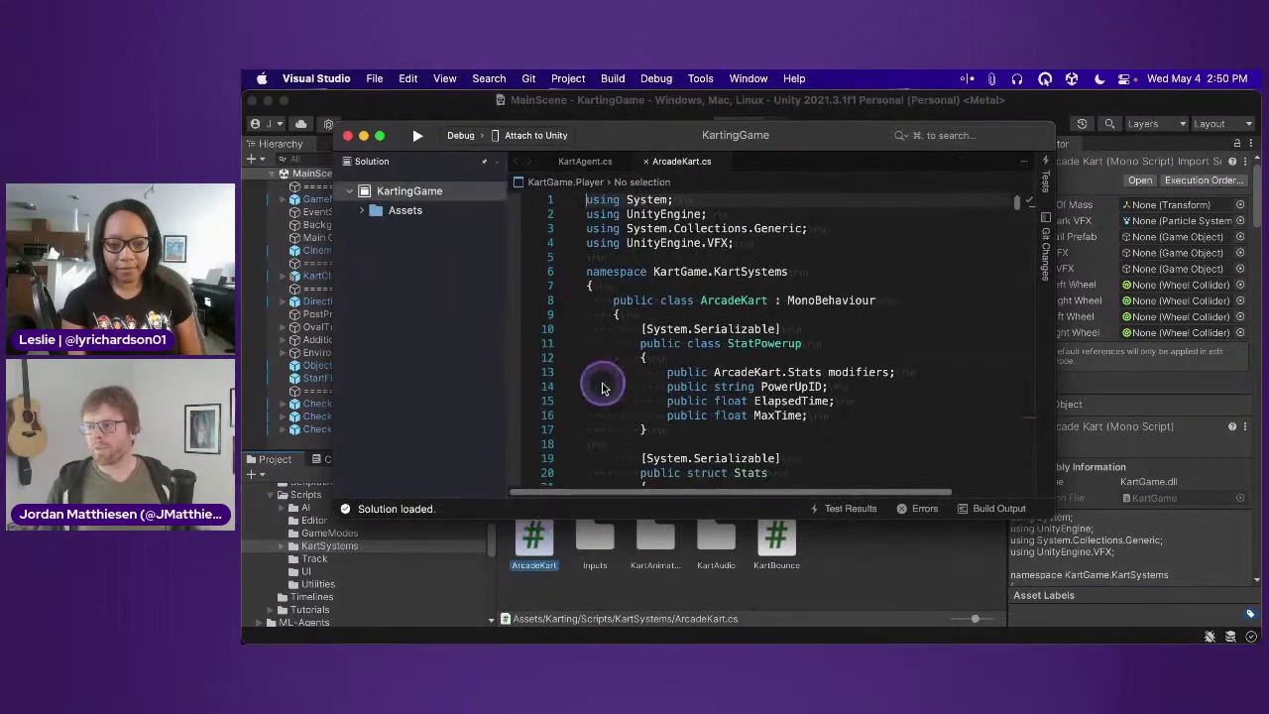
Step: Look over the start of the ArcadeKart.cs code and check the run targets available for attaching to Unity
{"action": "left_click", "coordinate": [794, 270]}
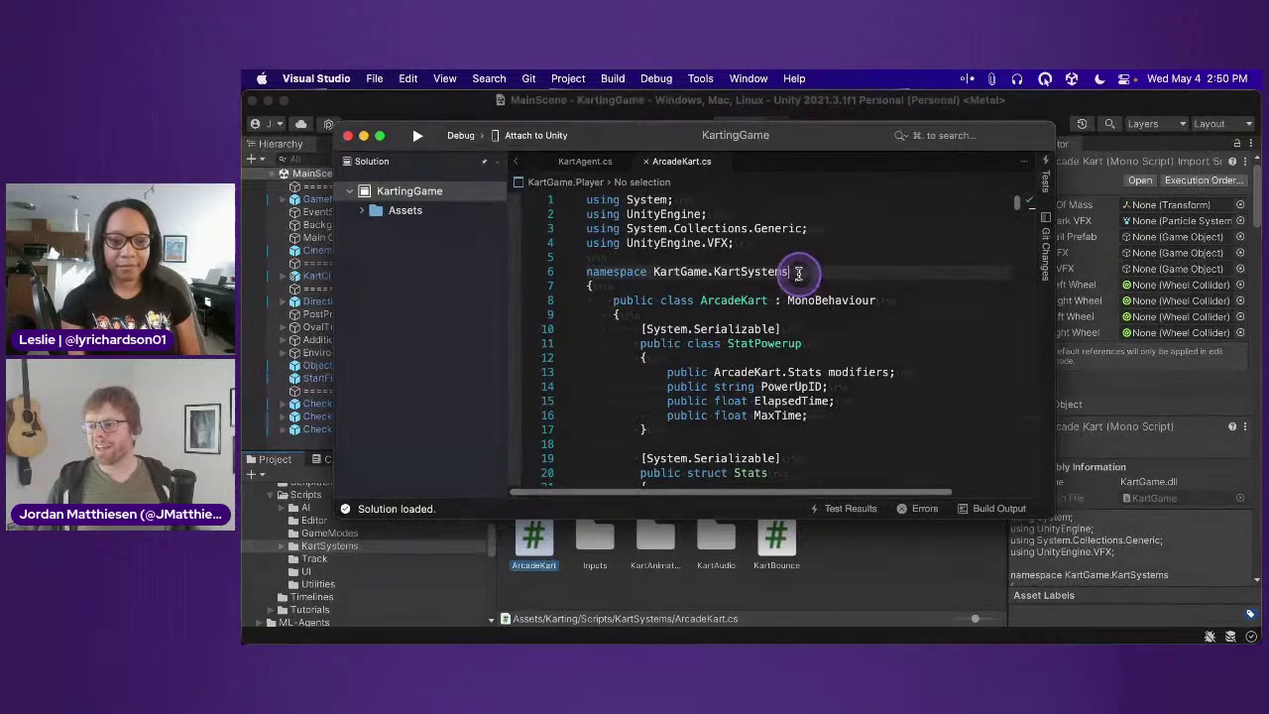
{"action": "scroll", "coordinate": [685, 301], "scroll_direction": "down", "scroll_amount": 2}
{"action": "left_click", "coordinate": [644, 282]}
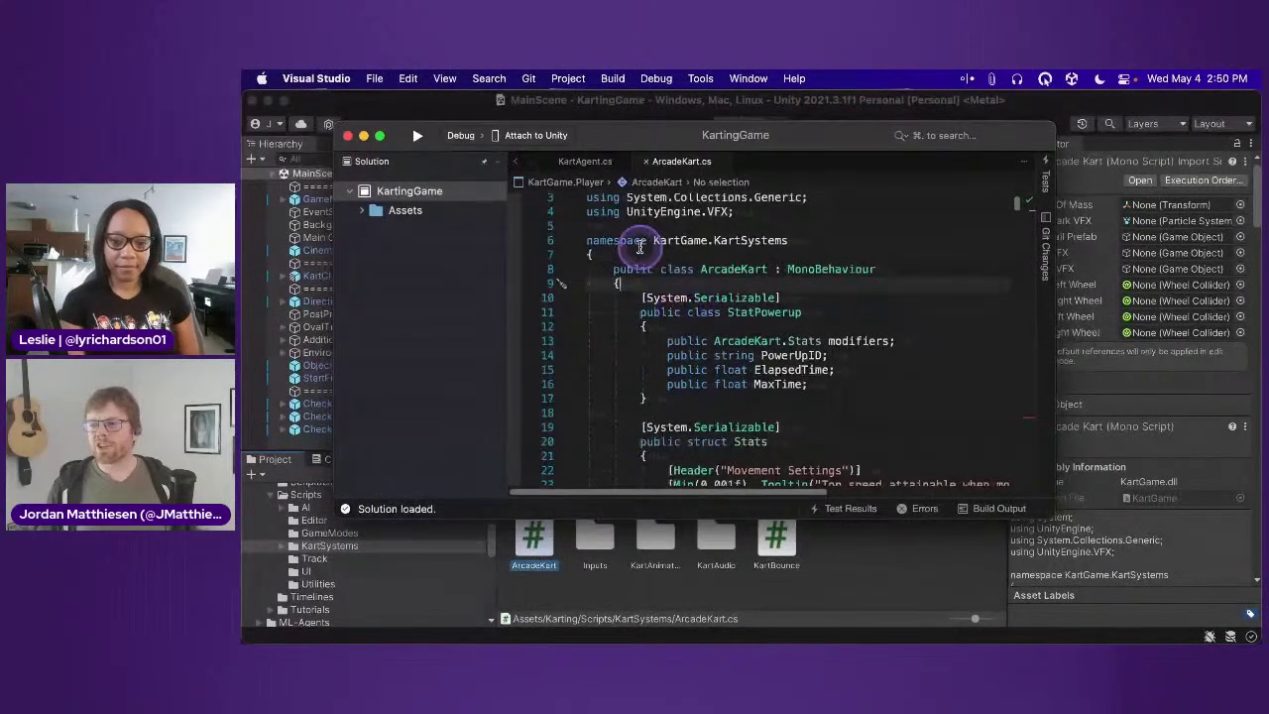
{"action": "left_click", "coordinate": [550, 137]}
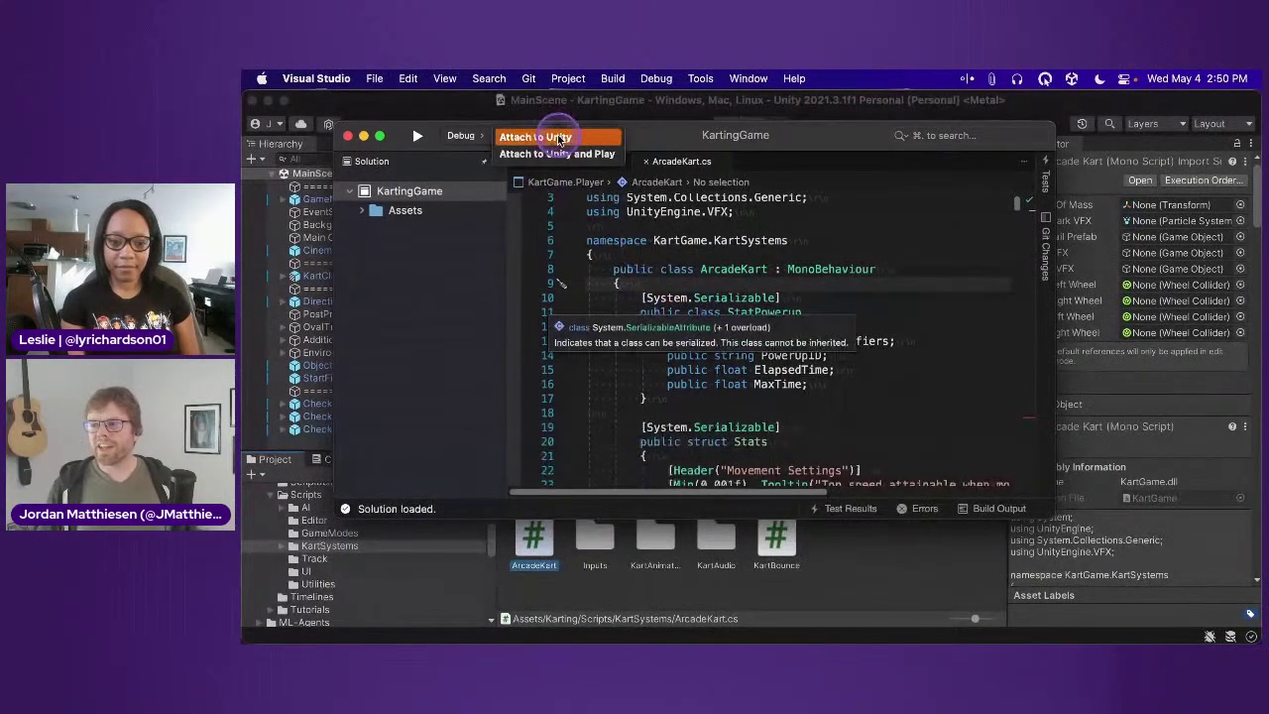
{"action": "left_click", "coordinate": [694, 144]}
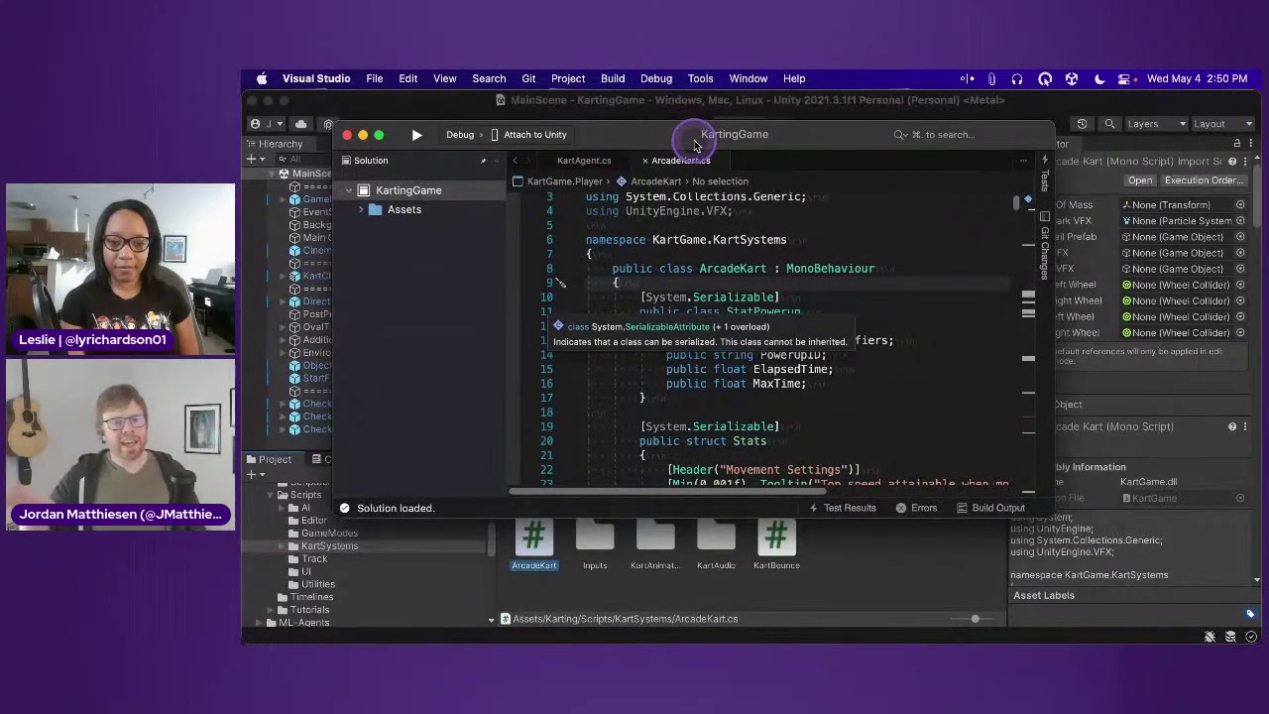
{"action": "left_click", "coordinate": [895, 317]}
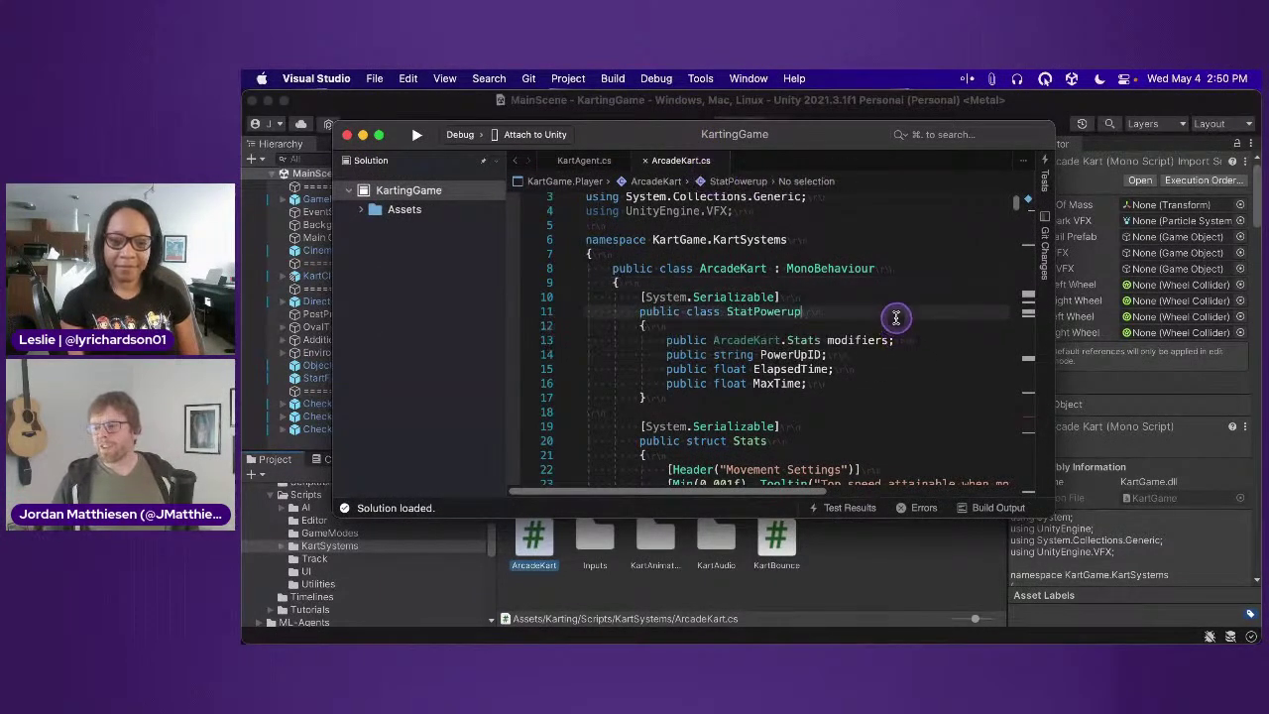
Step: Open the Unity event functions dialog inside the ArcadeKart class and filter the functions by "visi"
{"action": "left_click", "coordinate": [851, 281]}
{"action": "right_click", "coordinate": [855, 282]}
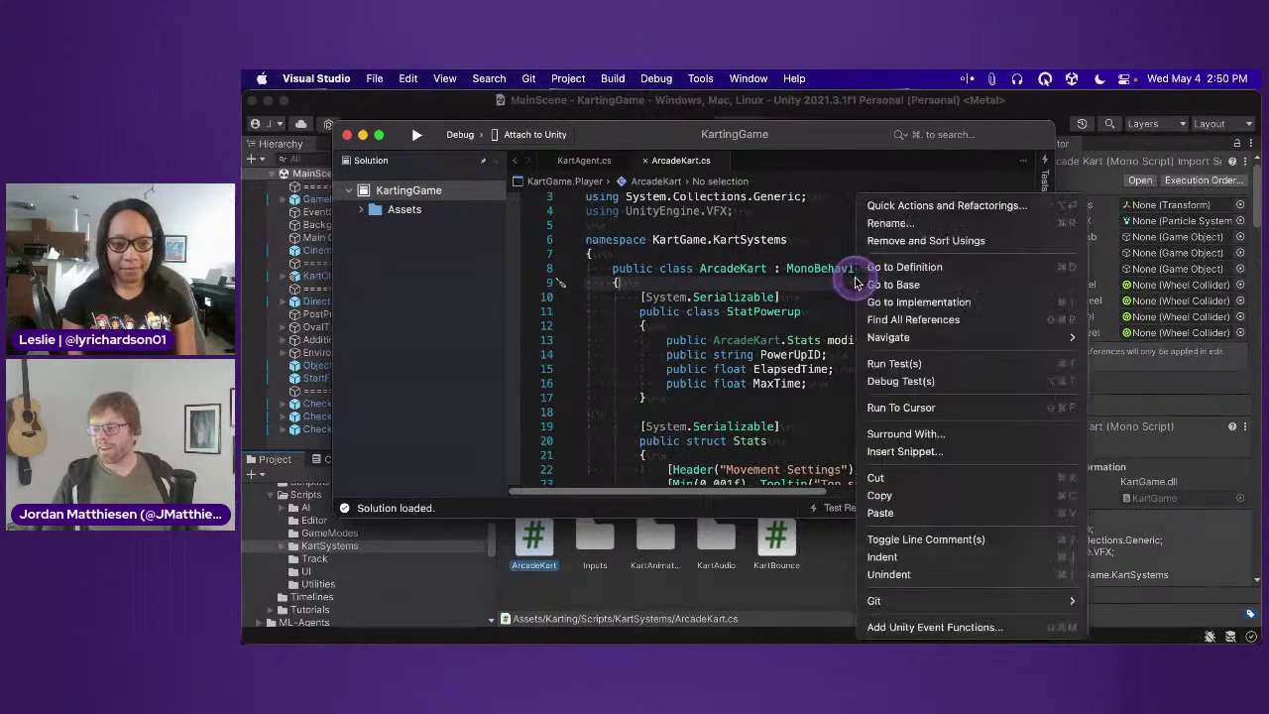
{"action": "left_click", "coordinate": [1008, 628]}
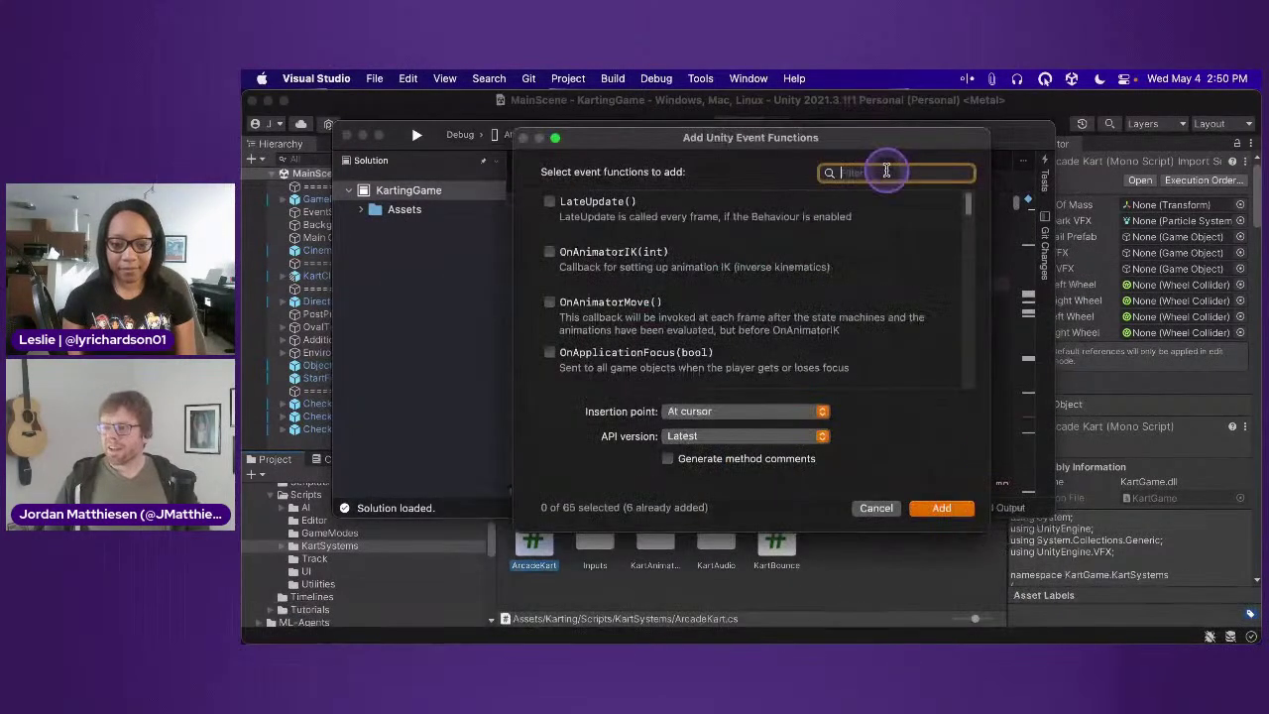
{"action": "type", "text": "visi"}
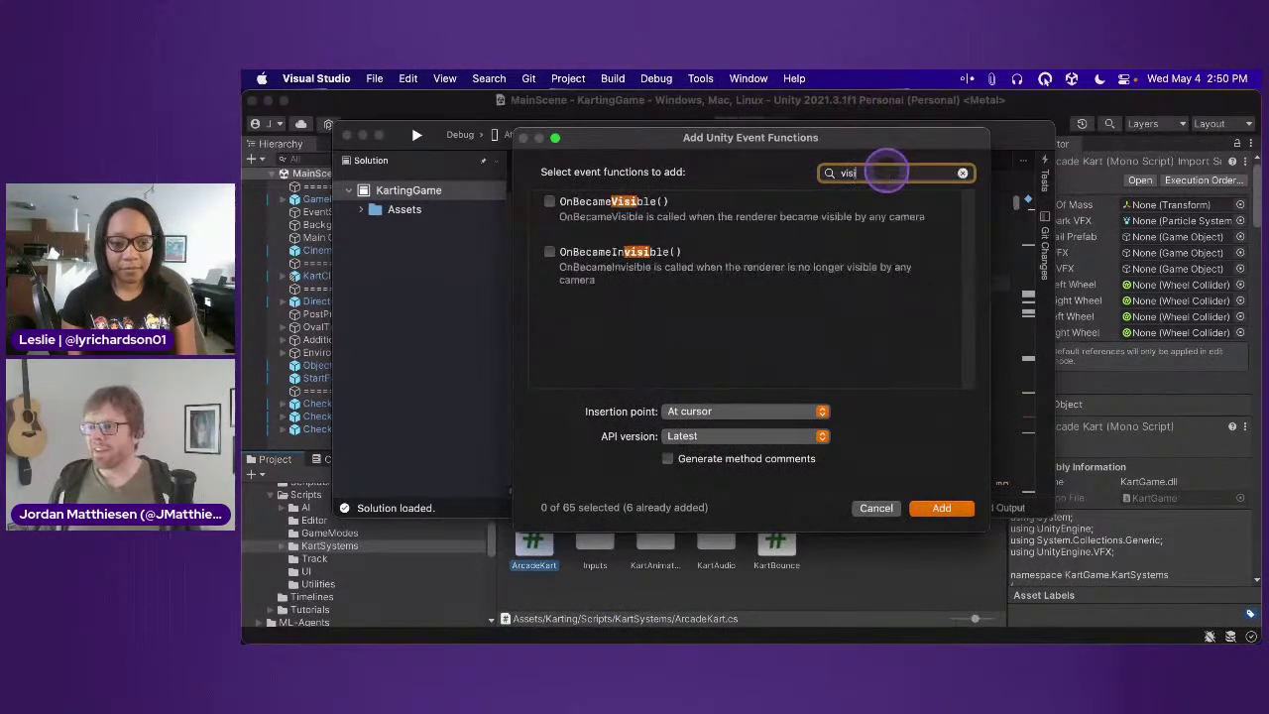
{"action": "left_click", "coordinate": [697, 220]}
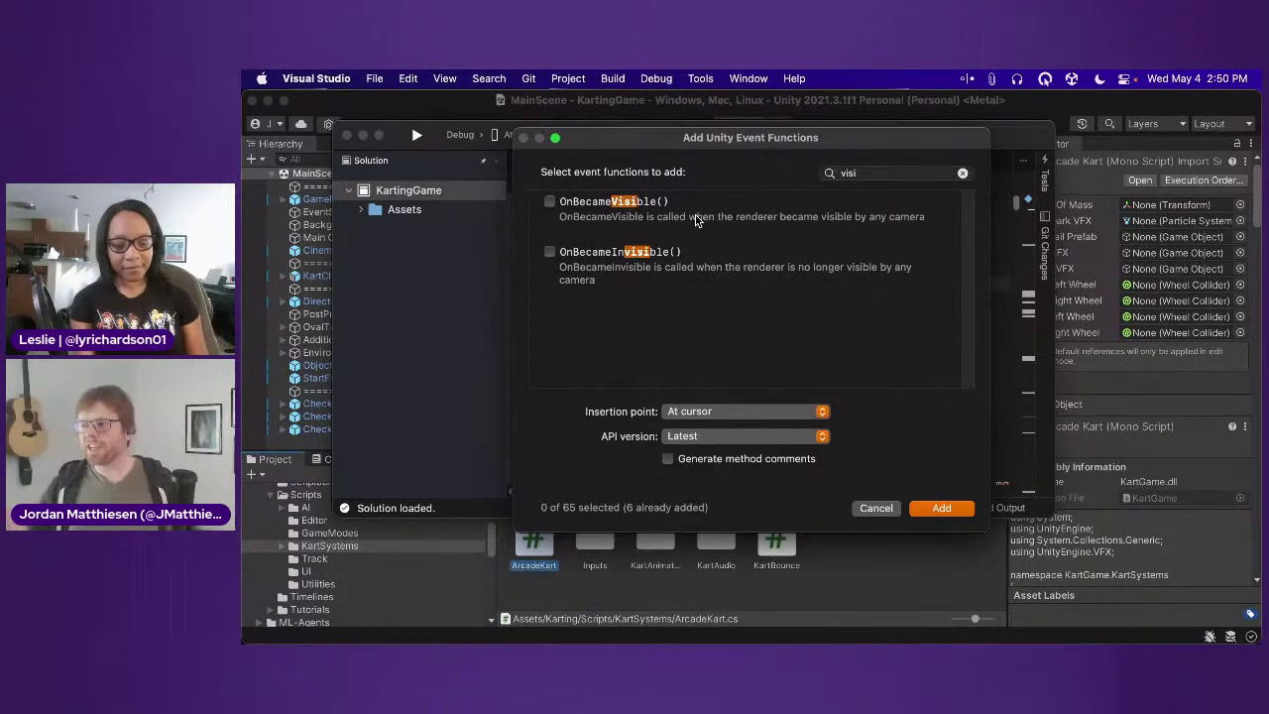
{"action": "left_click", "coordinate": [697, 220]}
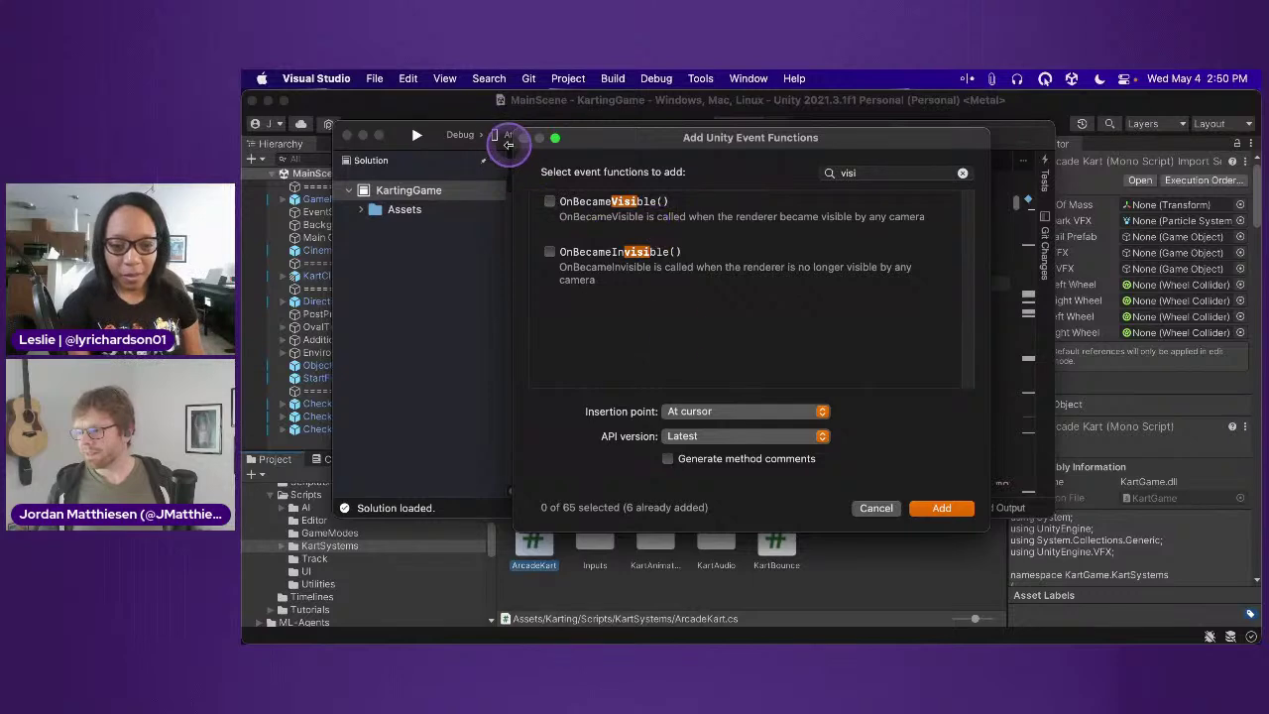
Step: Dismiss the Unity event functions dialog without adding any function and switch back to the Unity editor's MainScene window
{"action": "mouse_move", "coordinate": [895, 503]}
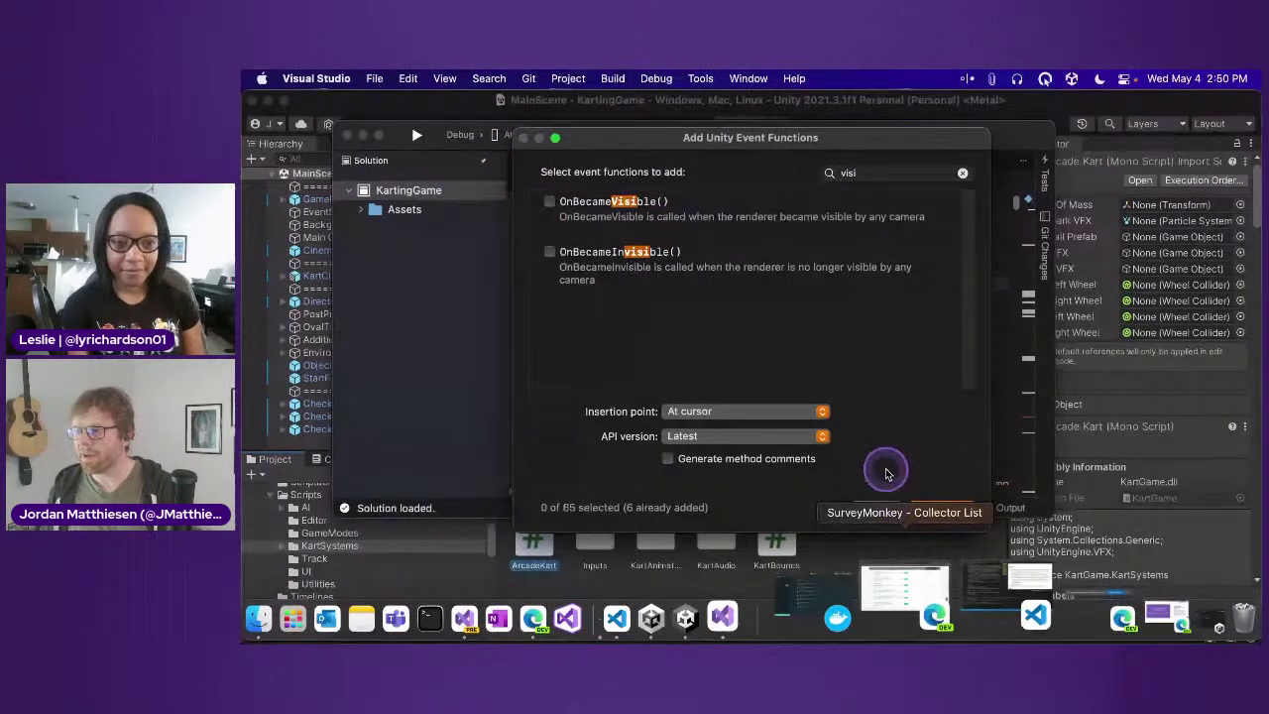
{"action": "key", "text": "Escape"}
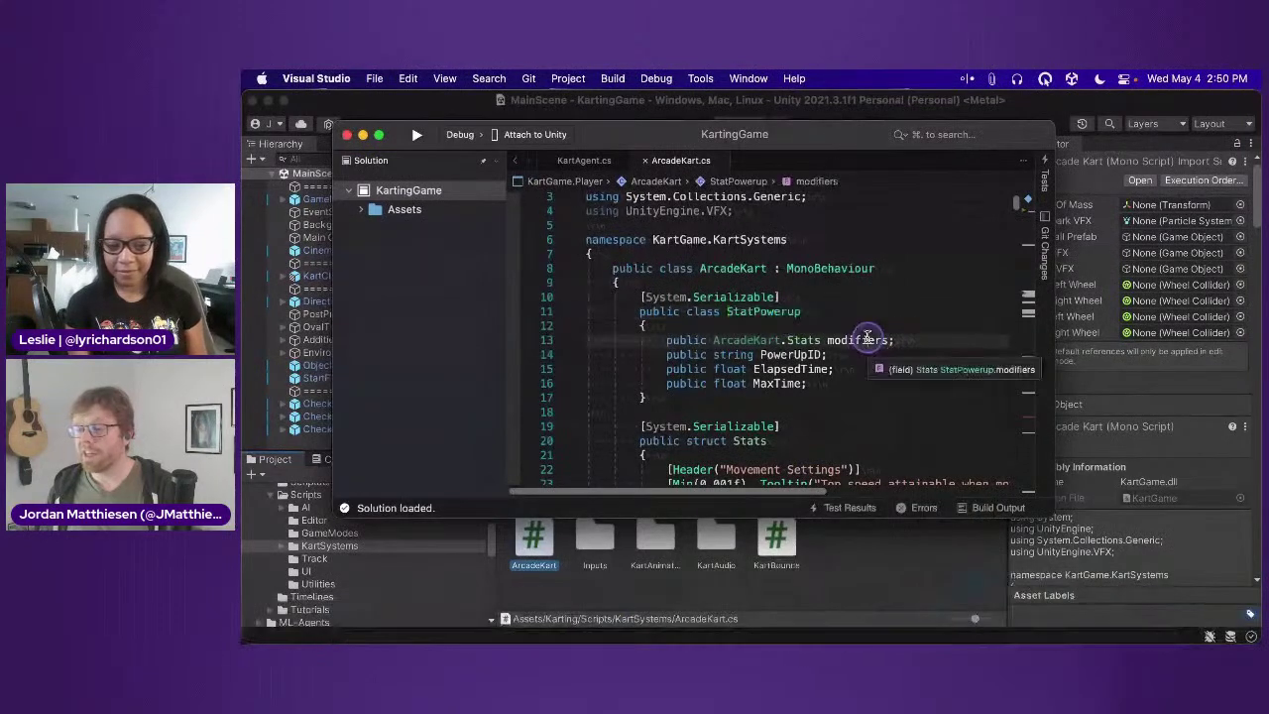
{"action": "left_click", "coordinate": [867, 339]}
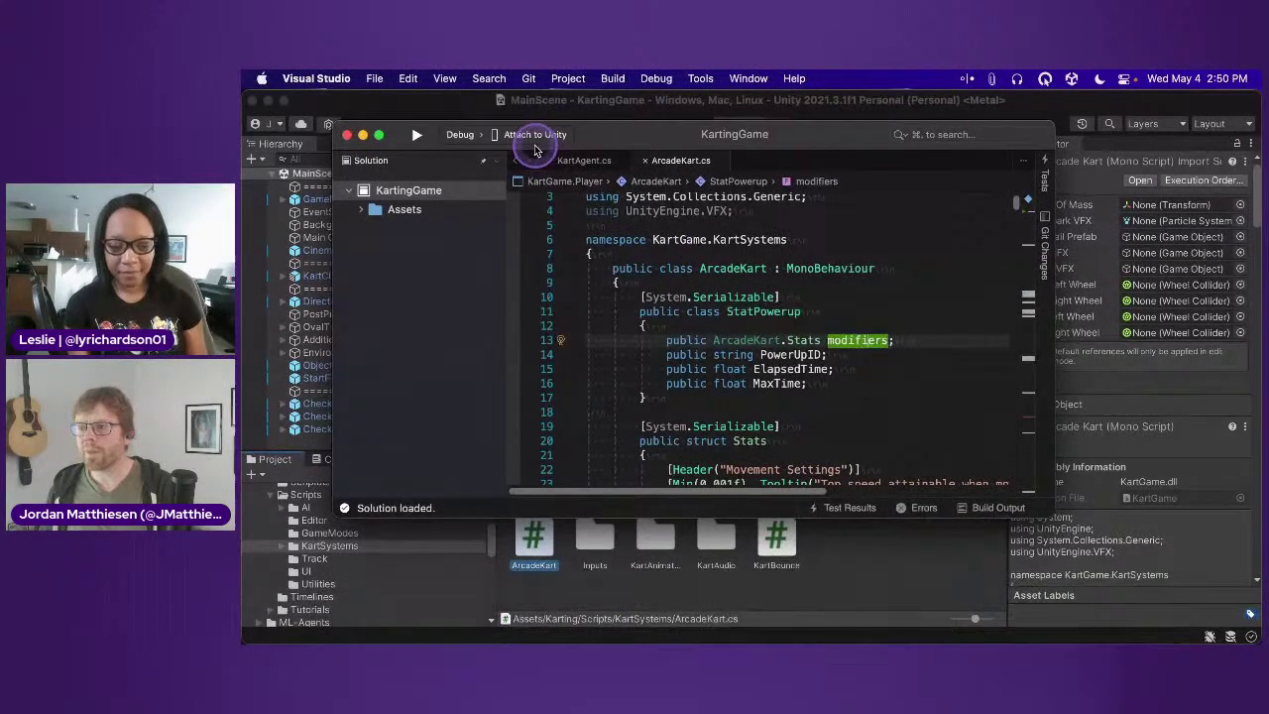
{"action": "key", "text": "super+Tab"}
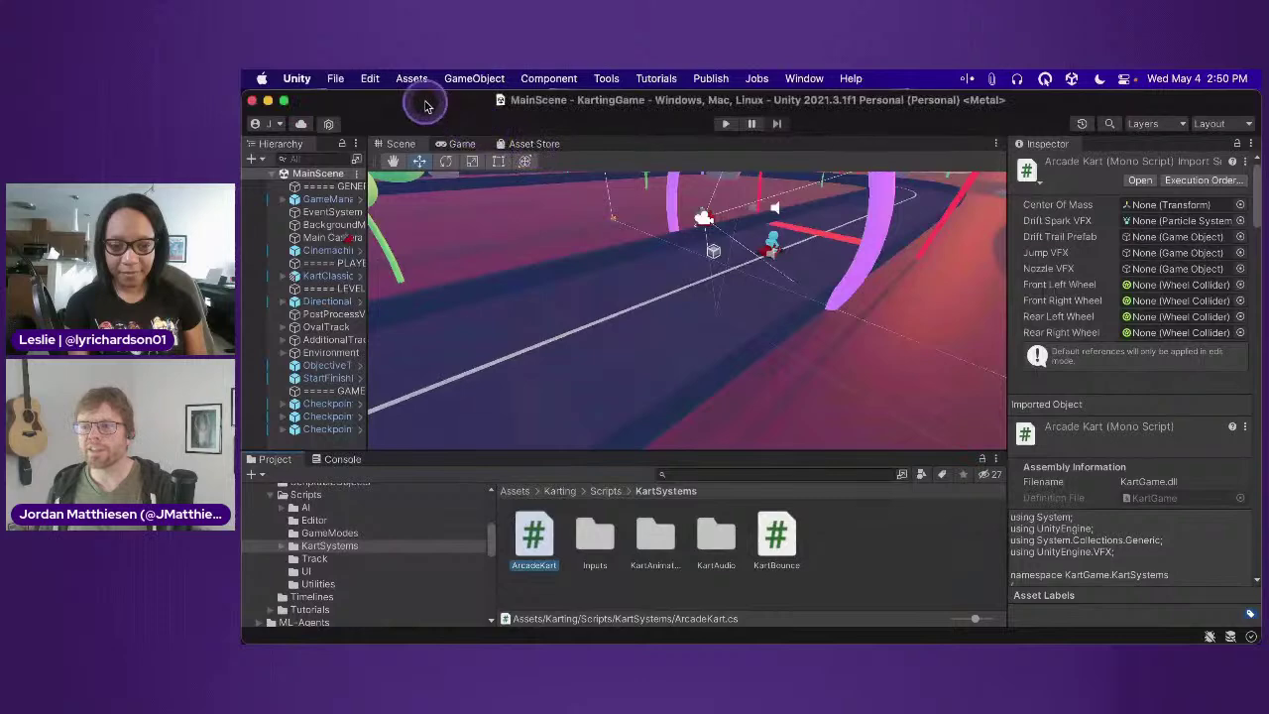
{"action": "left_click_drag", "start_coordinate": [422, 103], "coordinate": [446, 109]}
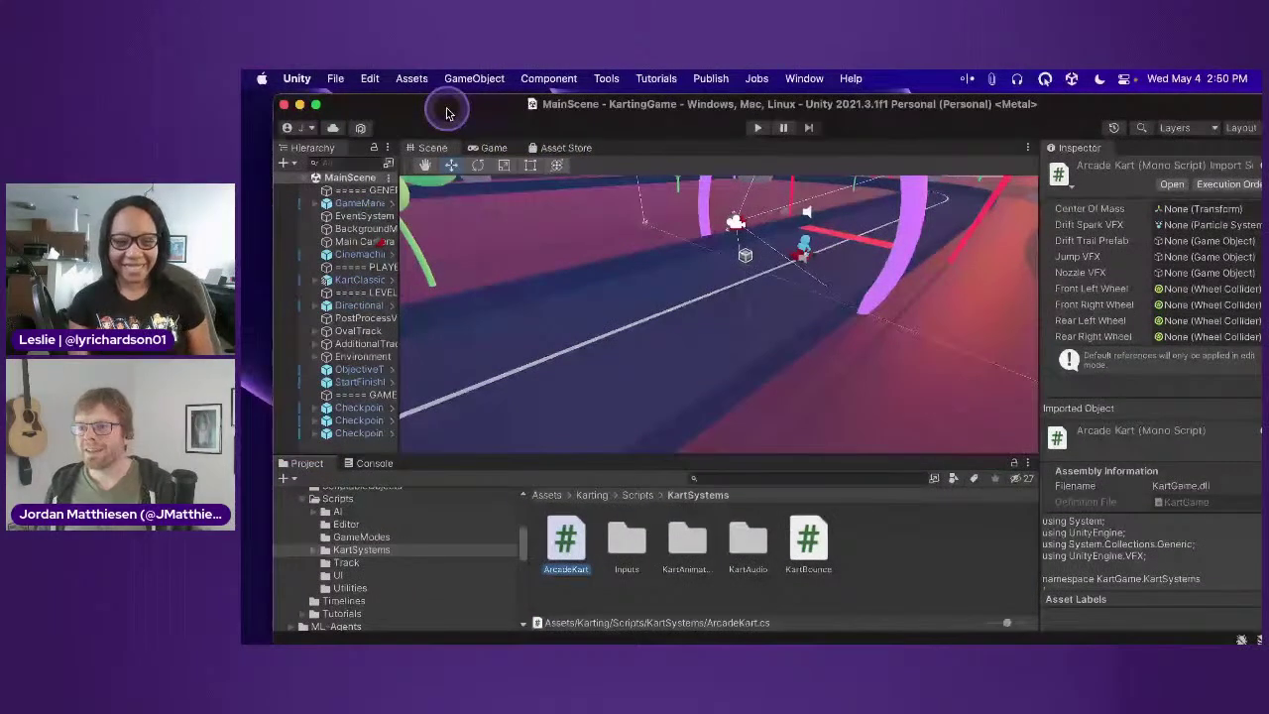
Step: Switch to Visual Studio 2022 for Mac and open the recent Podcast.Web solution
{"action": "key", "text": "super+Tab"}
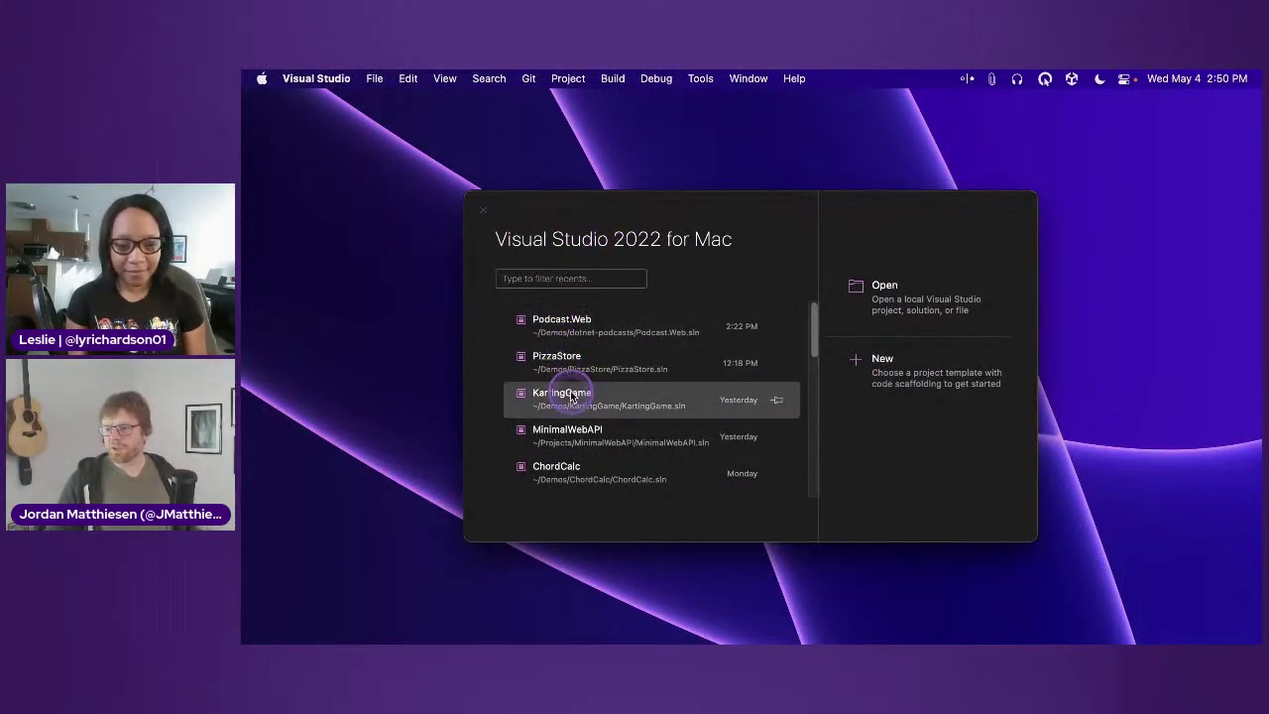
{"action": "left_click", "coordinate": [573, 329]}
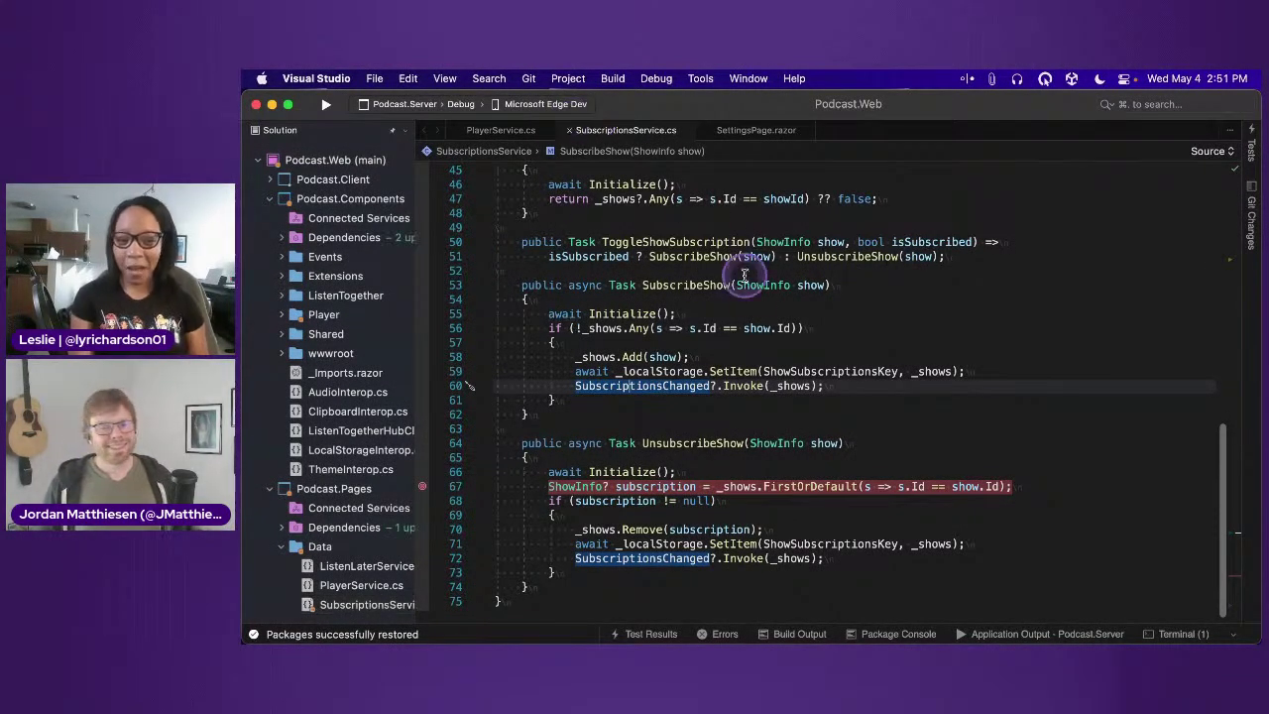
{"action": "left_click", "coordinate": [754, 291]}
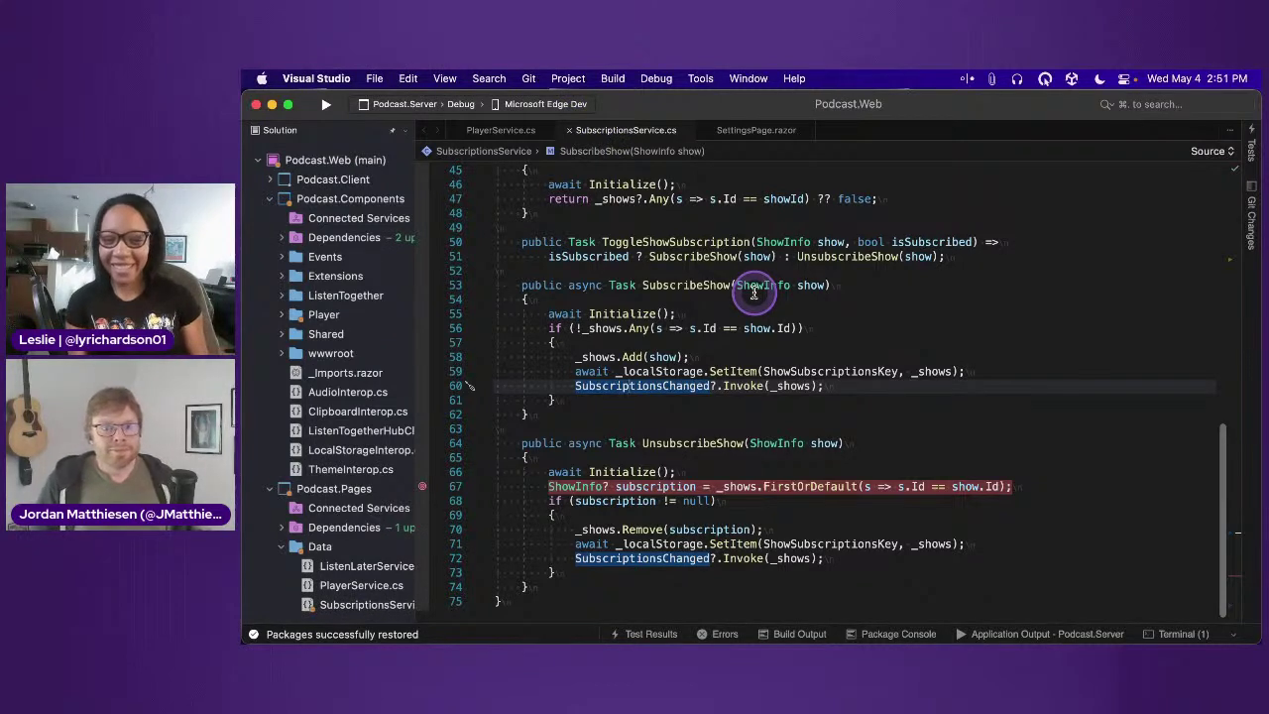